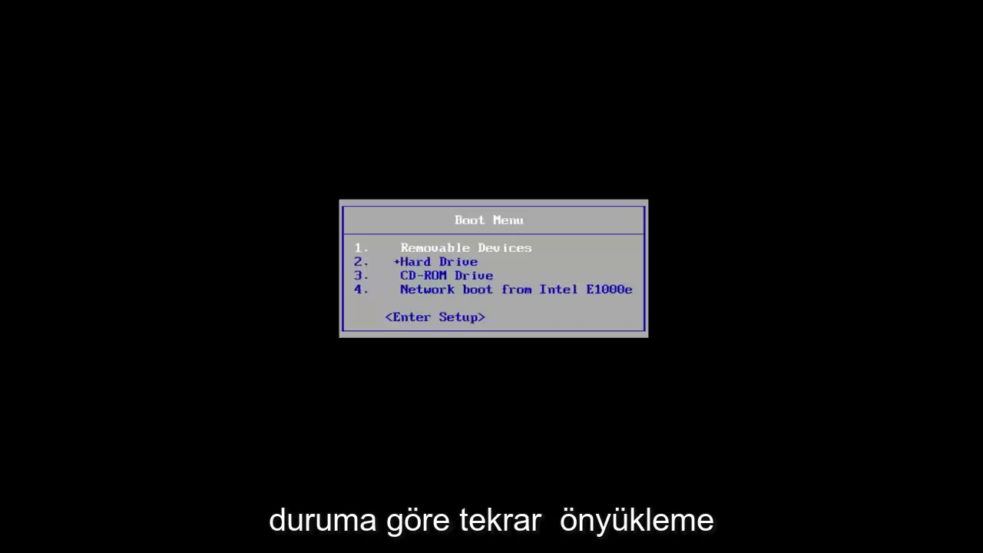
# - Boot the computer from the CD-ROM drive to start the Windows installation media
pyautogui.press('Down')
pyautogui.press('Down')
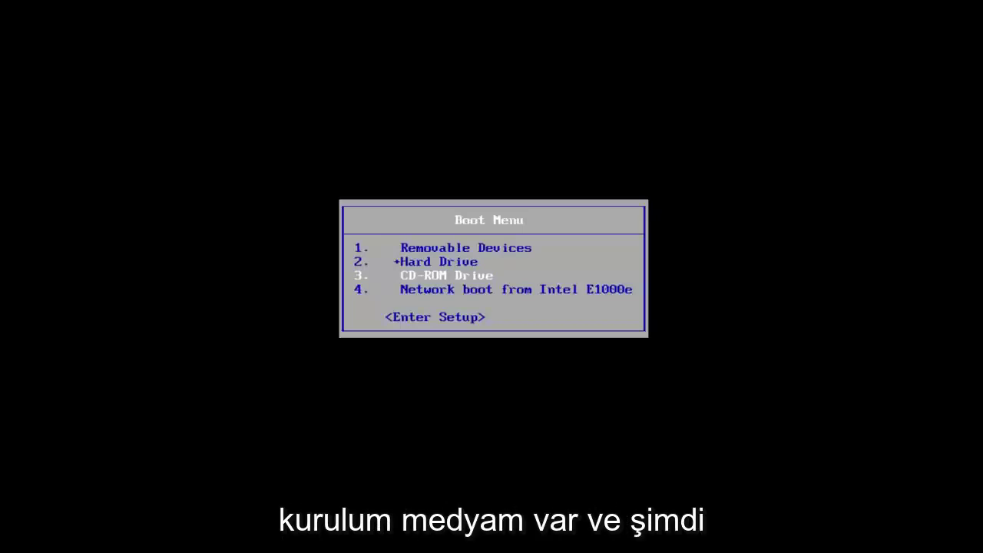
pyautogui.press('Return')
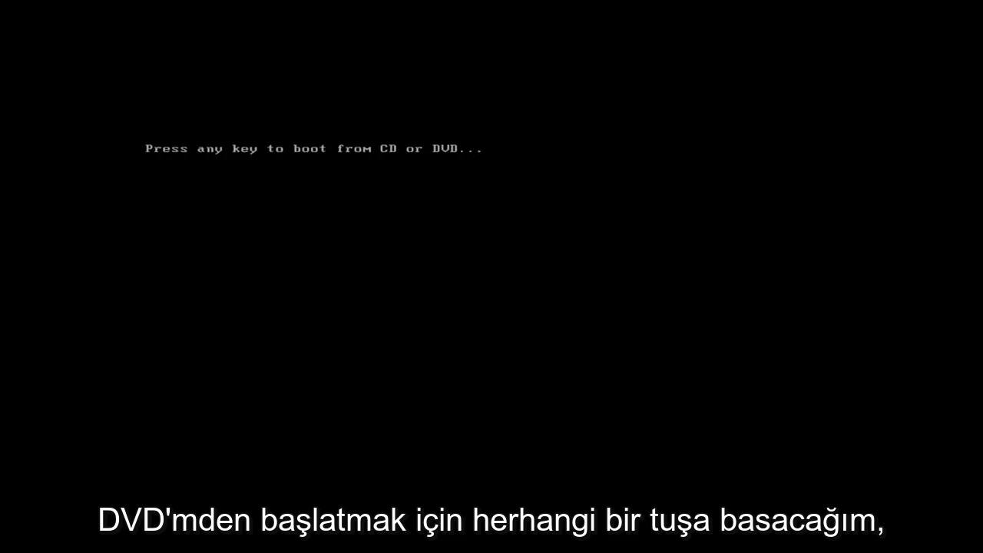
pyautogui.press('Return')
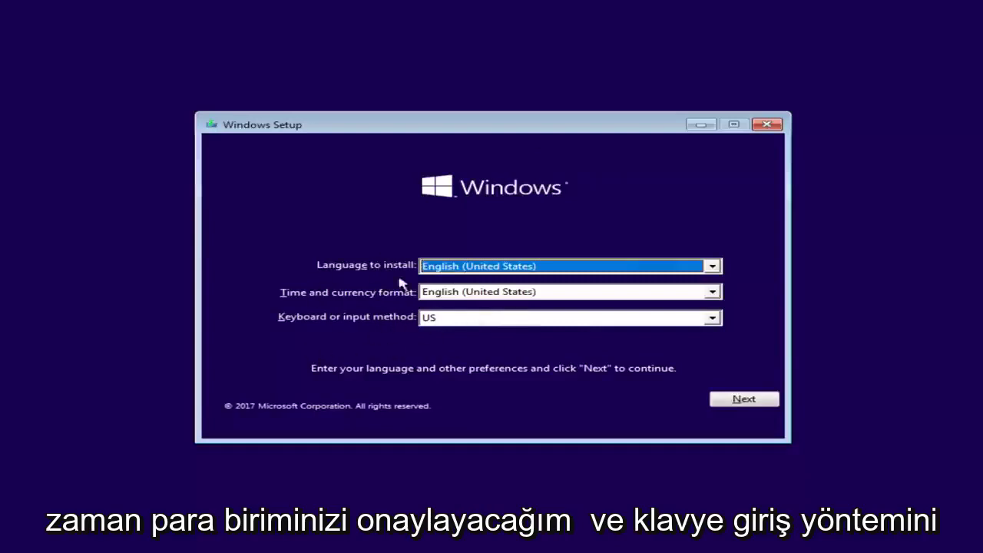
# - Accept the default language and keyboard settings and open the Command Prompt through the computer repair troubleshooting options
pyautogui.click(742, 401)
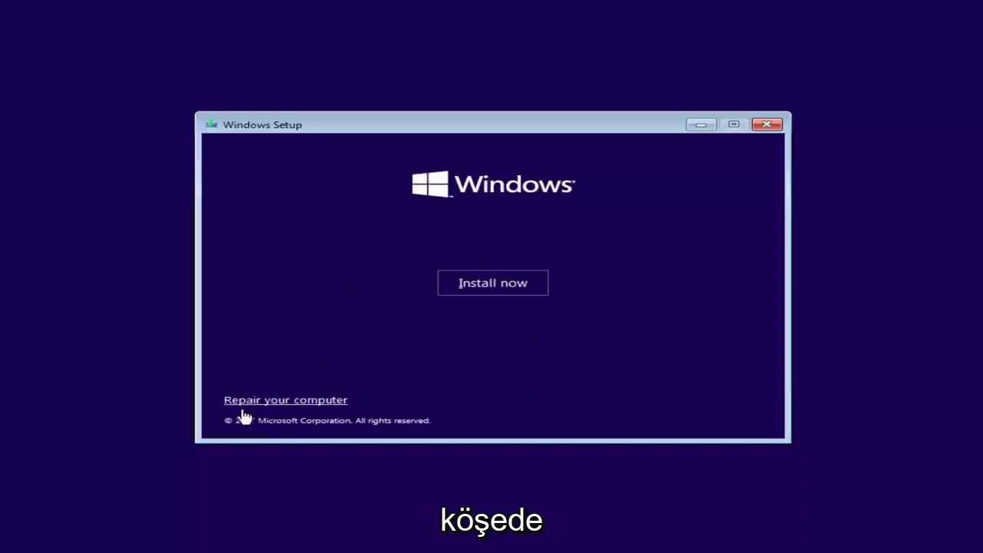
pyautogui.click(300, 400)
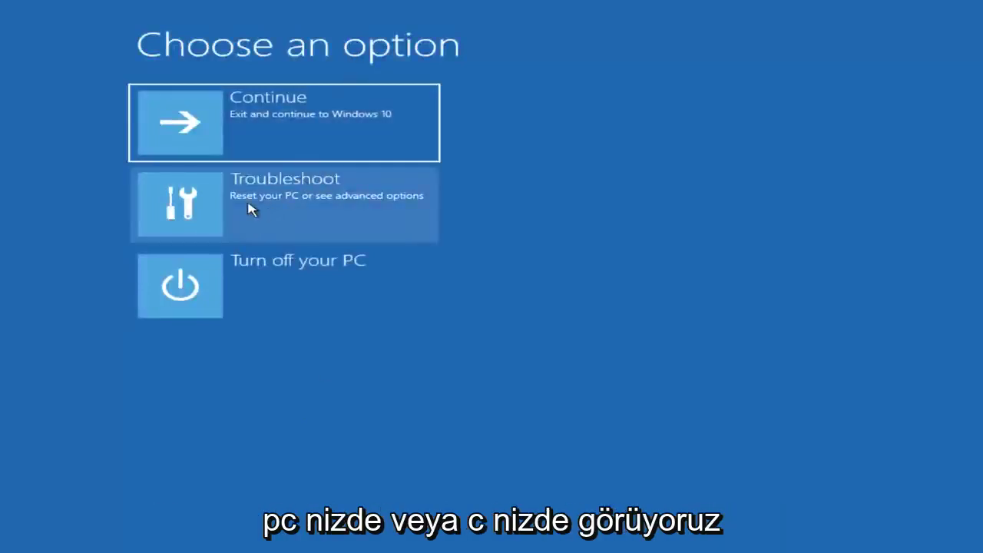
pyautogui.click(286, 206)
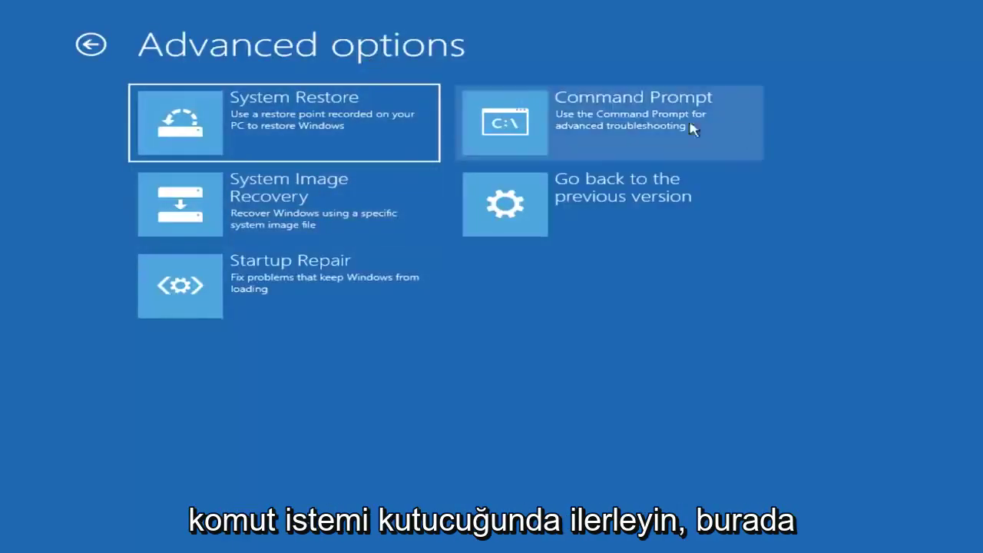
pyautogui.click(575, 131)
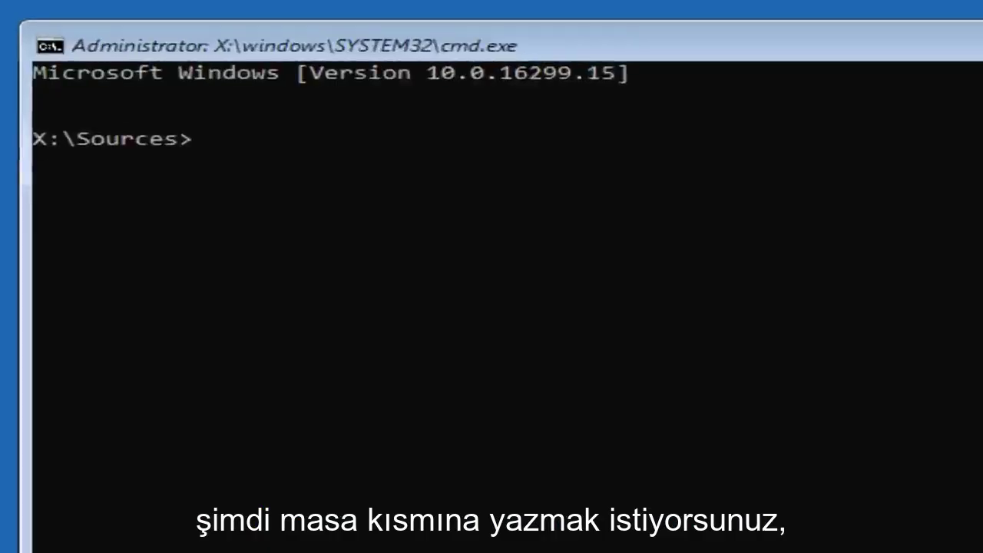
# - Start the diskpart utility and list the available disks with "list disk"
pyautogui.write('diskpart')
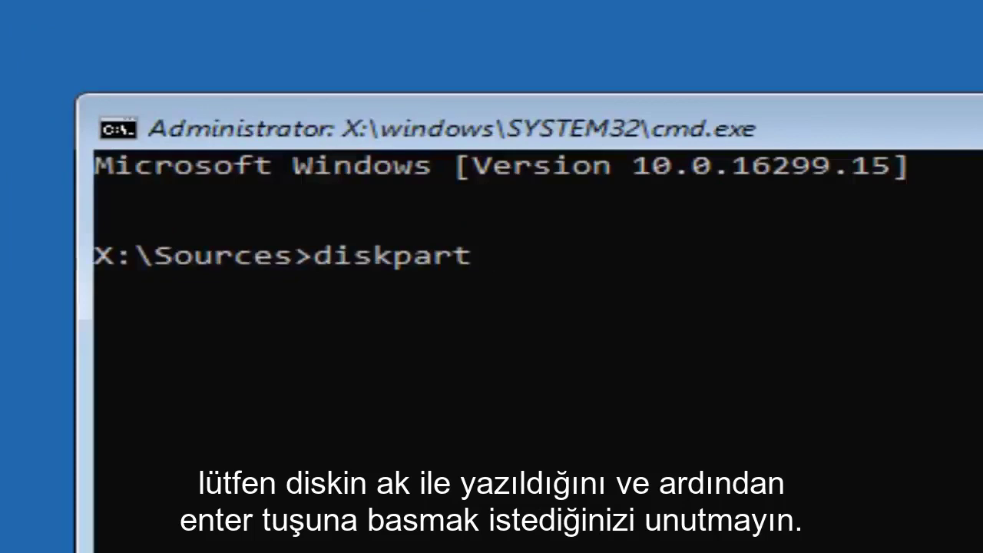
pyautogui.press('Return')
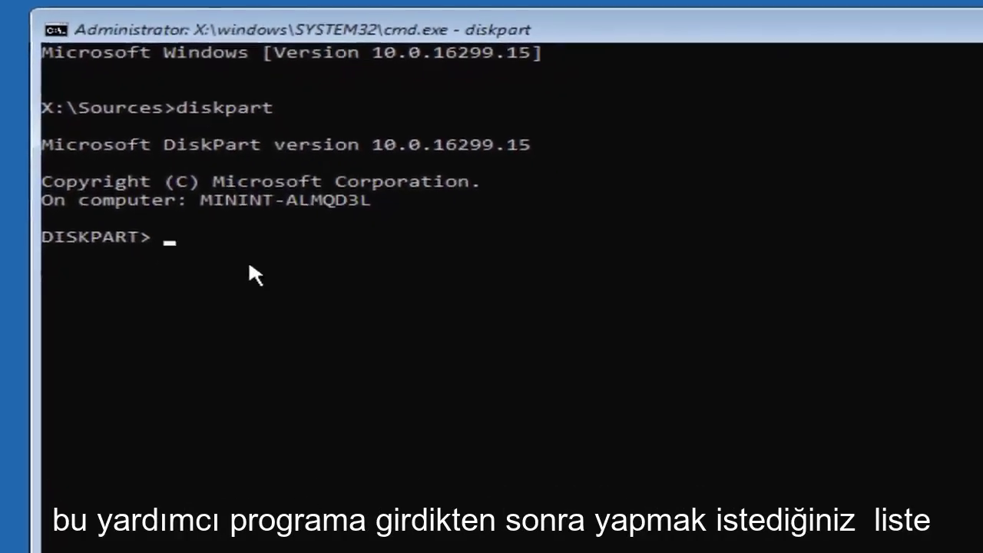
pyautogui.write('list')
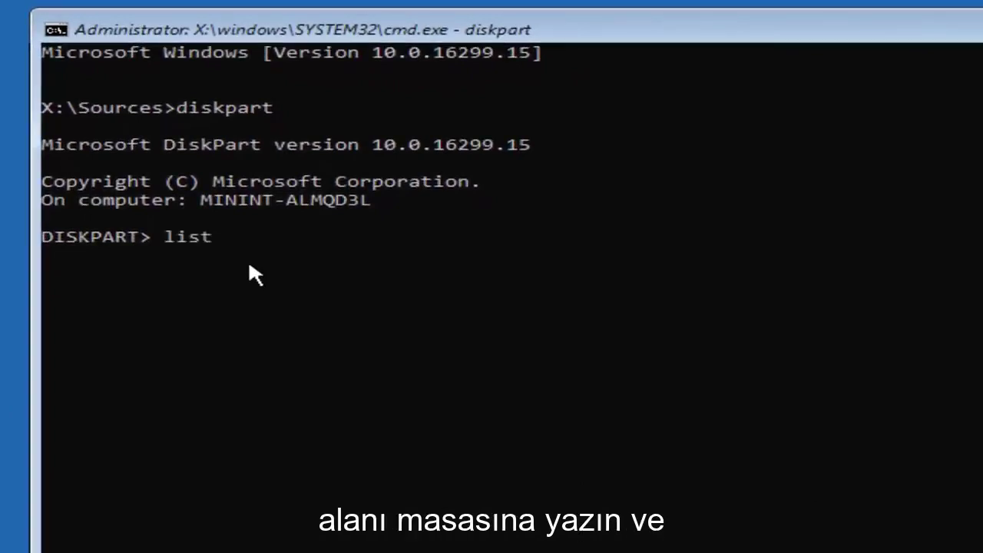
pyautogui.write(' disk')
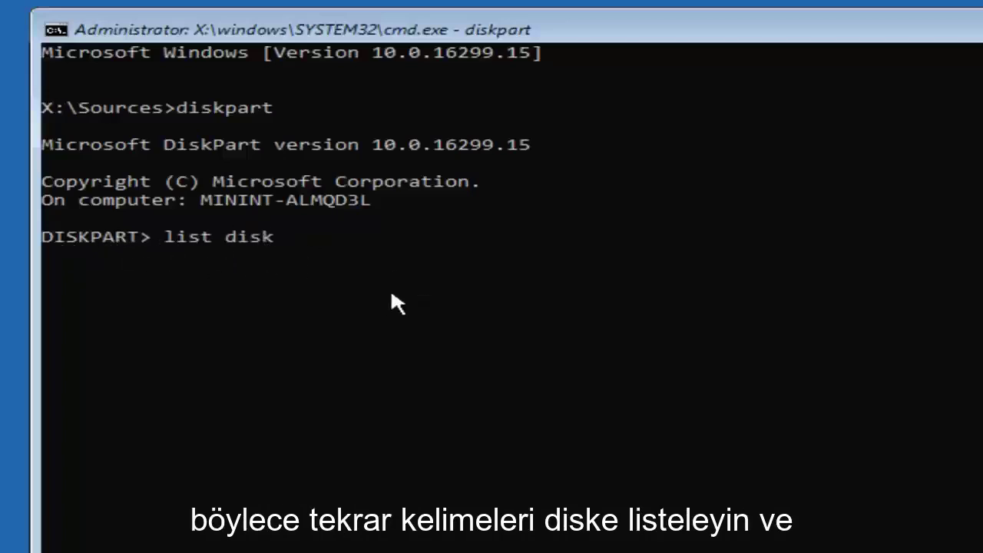
pyautogui.press('Return')
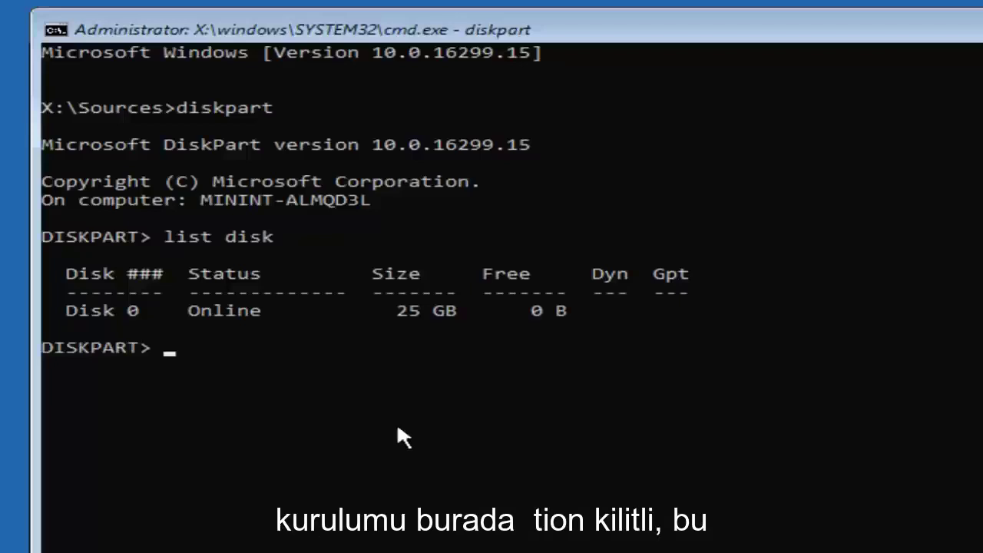
# - Make disk 0 the active selection in DiskPart with "select disk 0"
pyautogui.write('select')
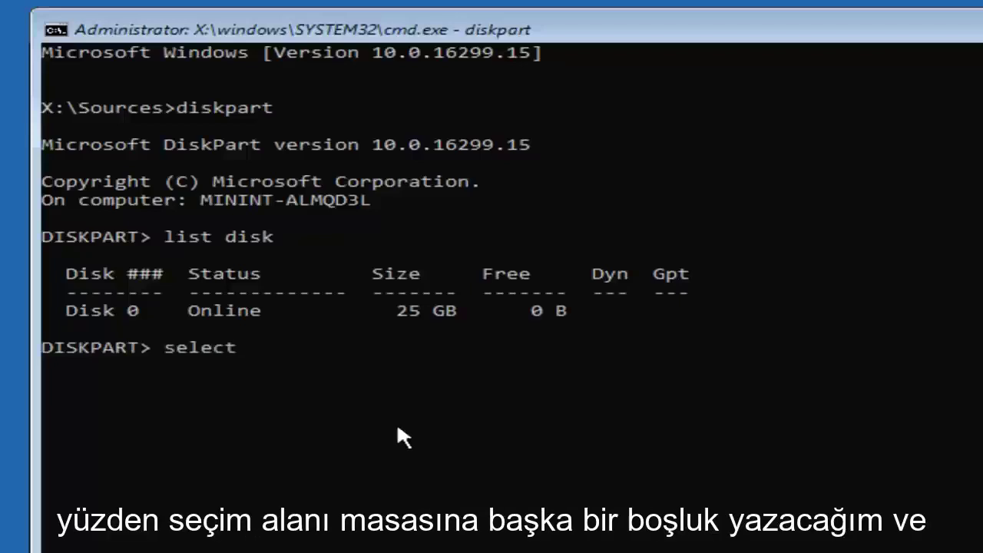
pyautogui.write(' disk 0')
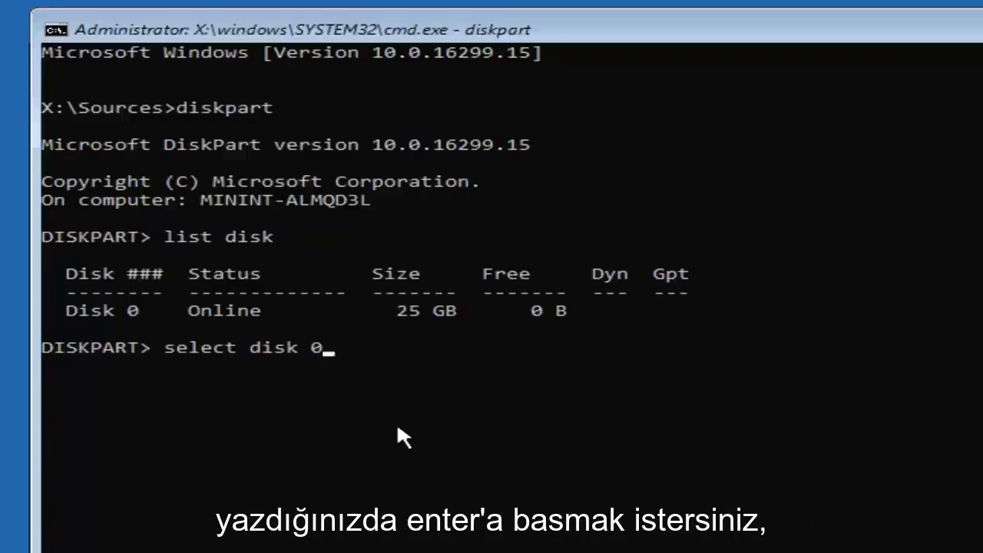
pyautogui.press('Return')
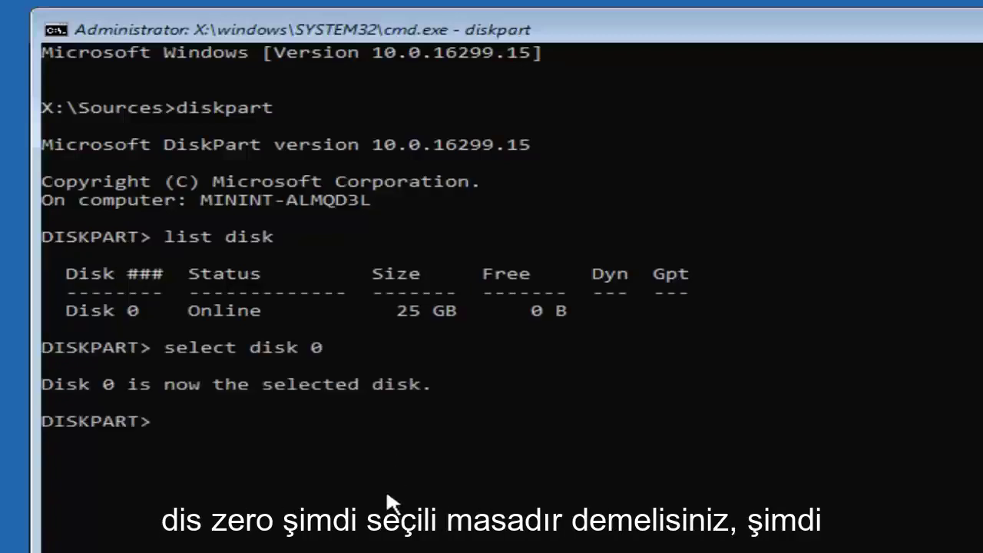
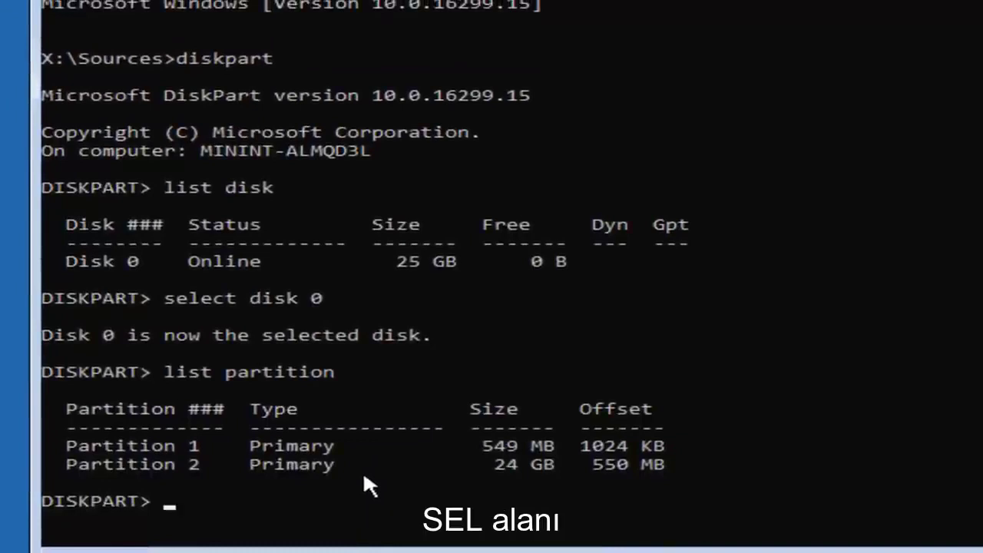
# - Select the 24 GB primary partition of disk 0 with "sel partition 2"
pyautogui.write('sel par')
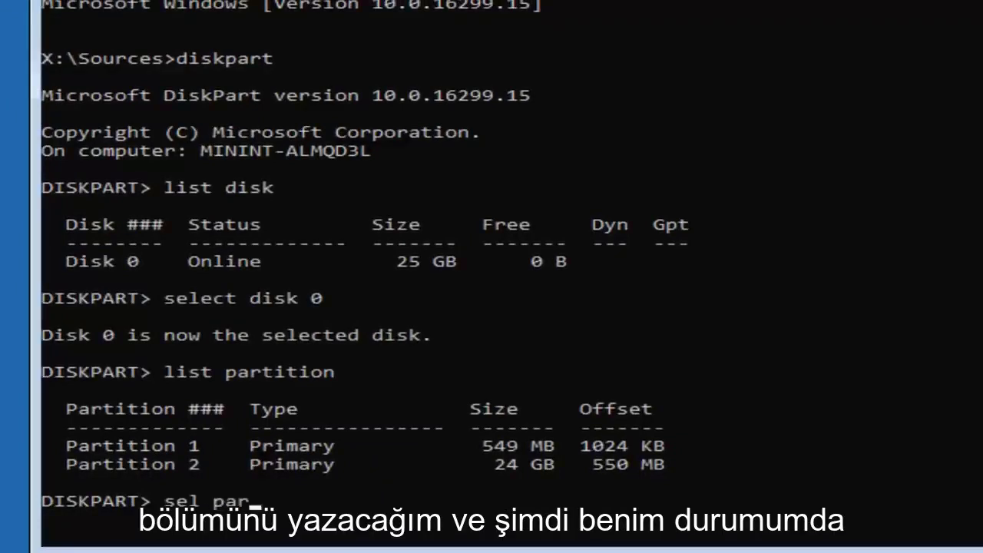
pyautogui.write('tition')
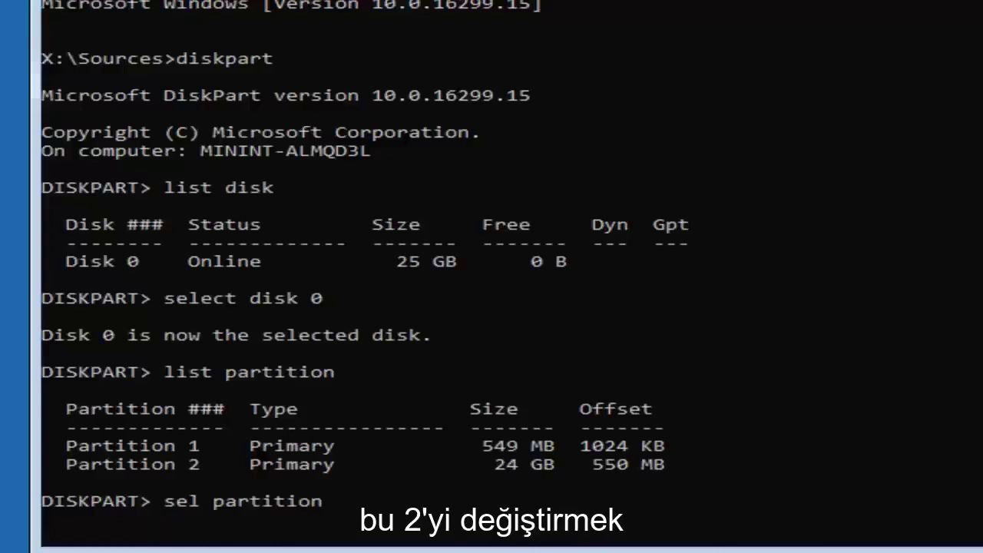
pyautogui.write('2')
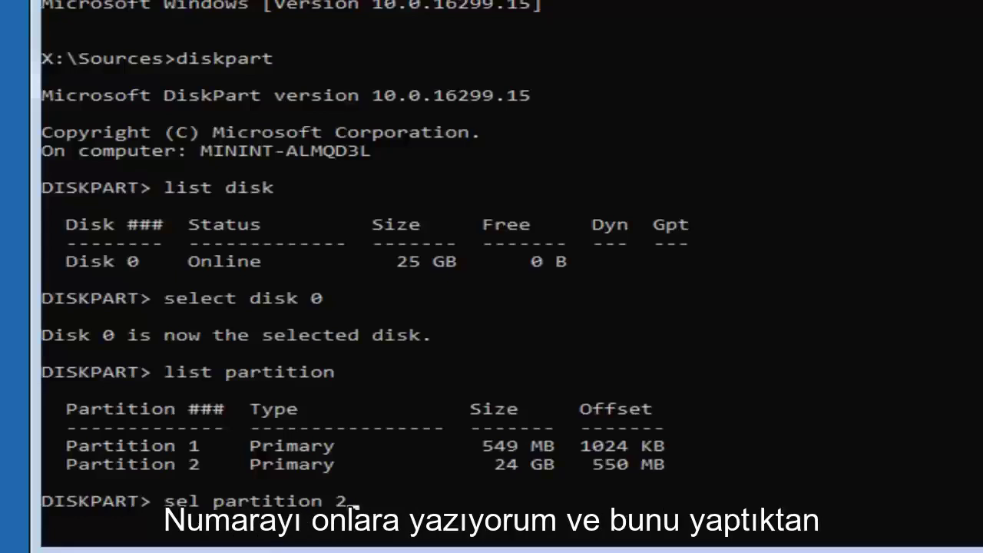
pyautogui.press('Return')
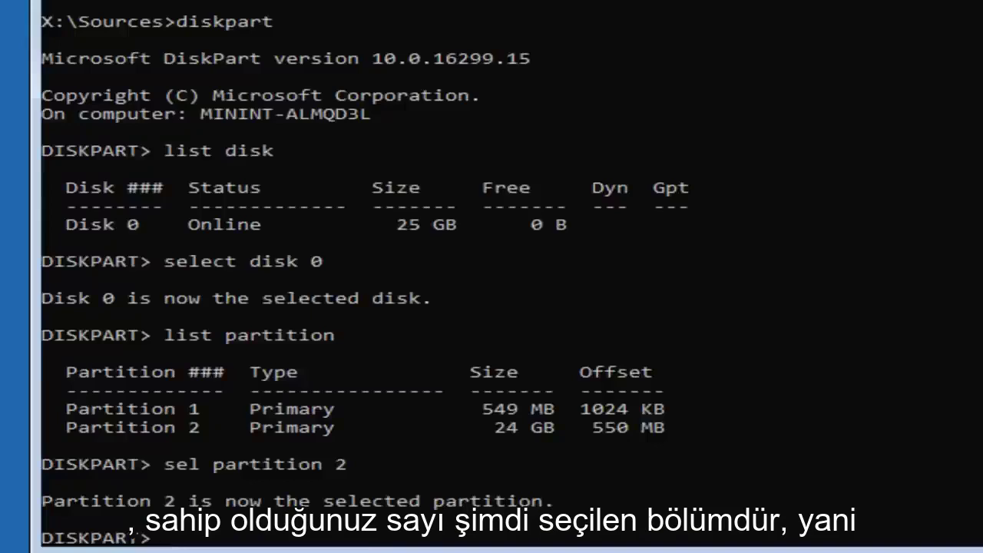
# - Format the selected partition with the FAT32 file system using "format fs=fat32"
pyautogui.write('forma')
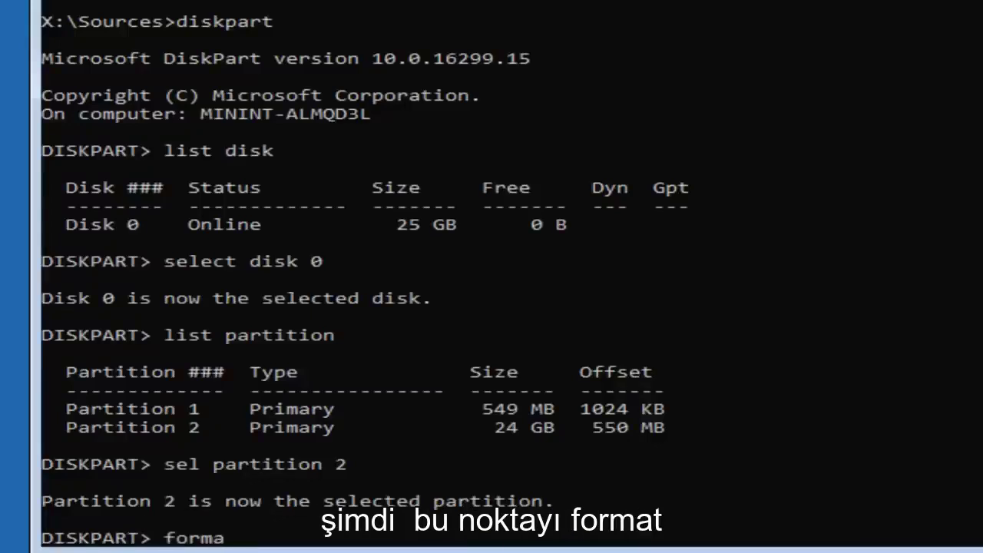
pyautogui.write('t ')
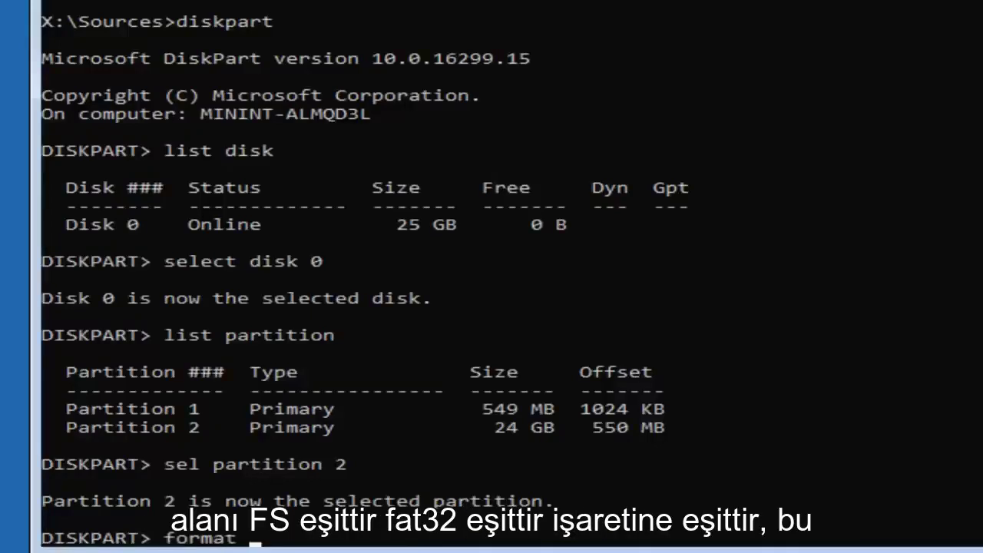
pyautogui.write('fs=fat32')
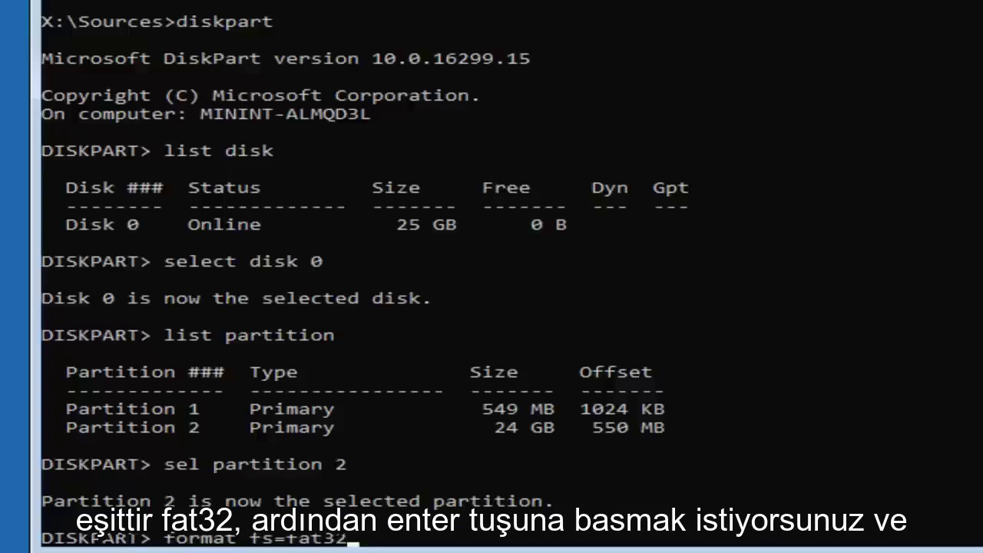
pyautogui.press('Return')
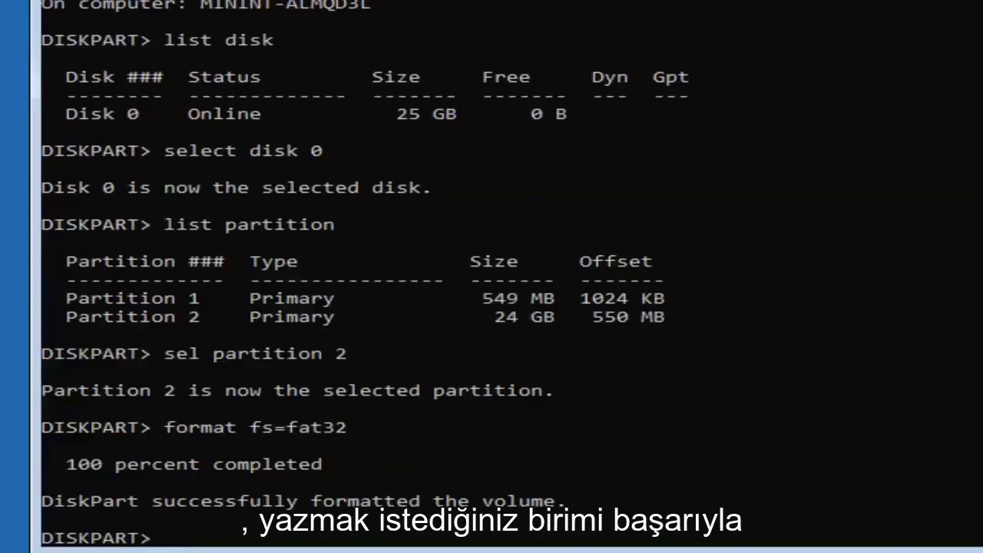
# - List the partitions of disk 0 again with "list partition"
pyautogui.write('l')
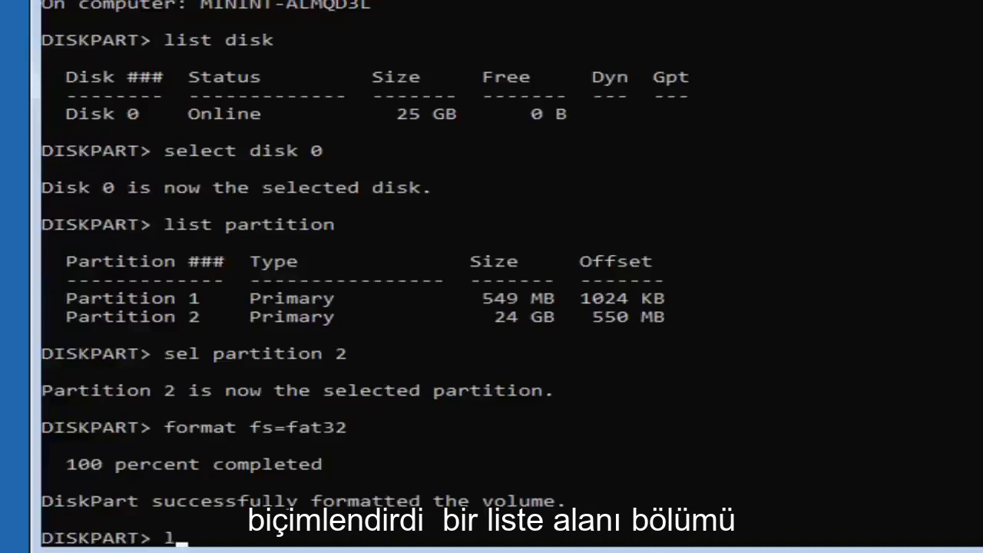
pyautogui.write('ist pa')
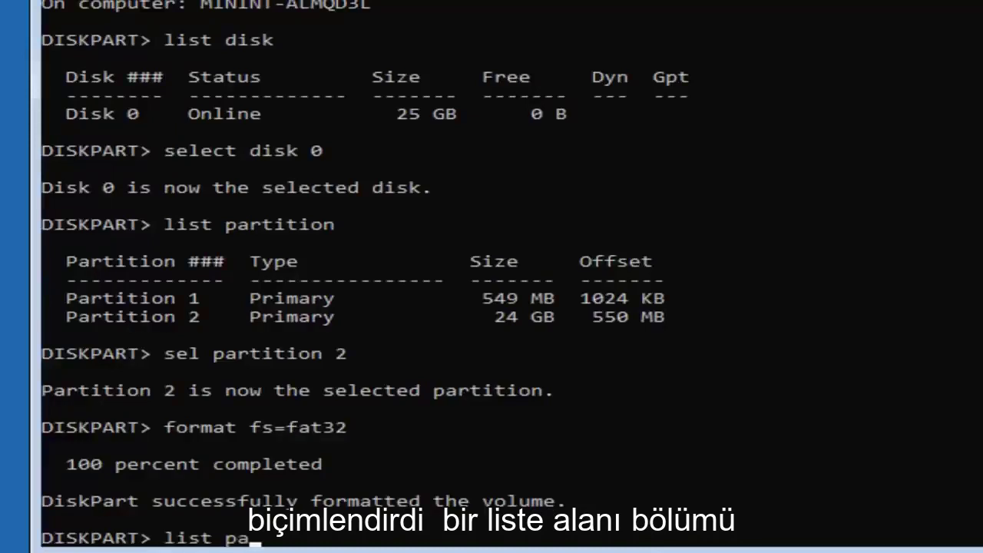
pyautogui.write('rtition')
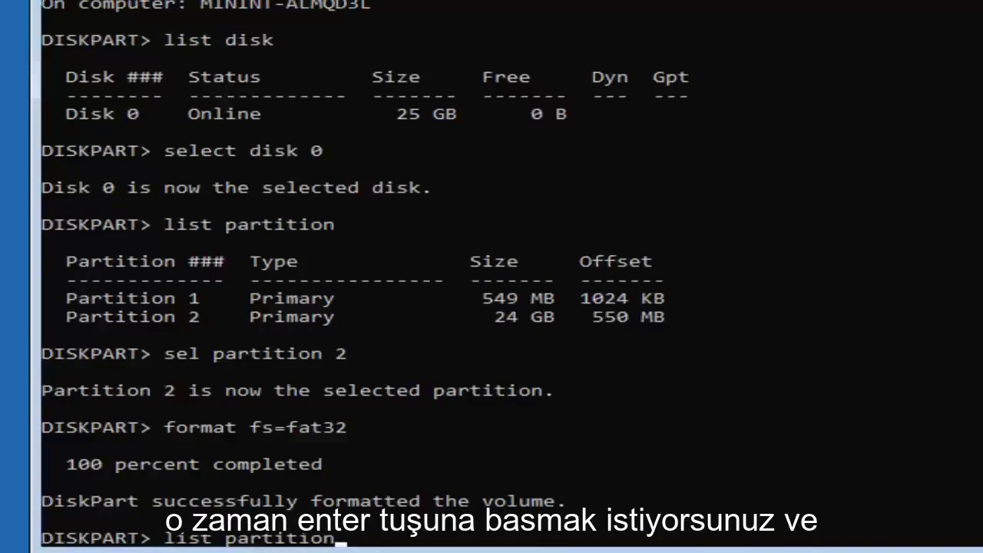
pyautogui.press('Return')
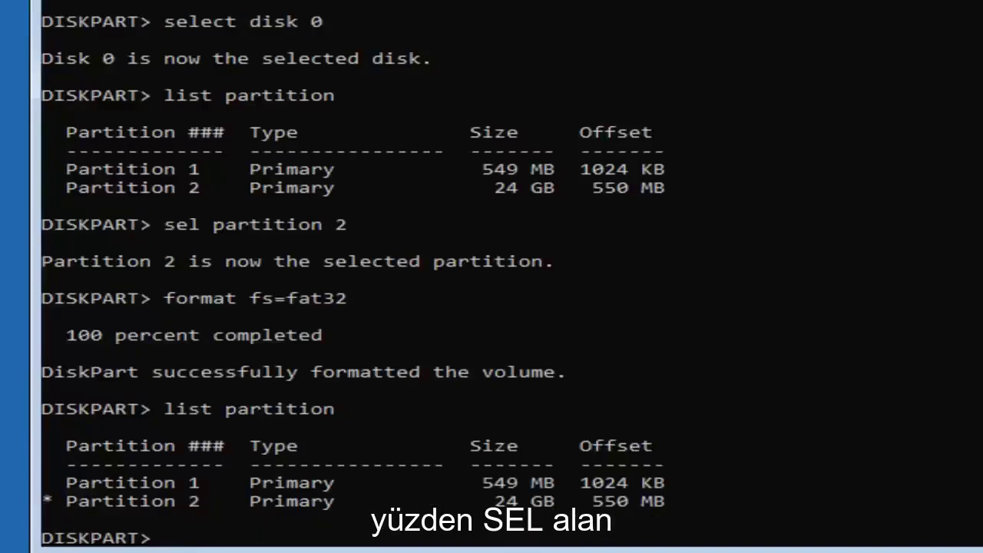
# - Reselect the formatted partition with "sel partition 2"
pyautogui.write('d')
pyautogui.press('BackSpace')
pyautogui.write('sel par')
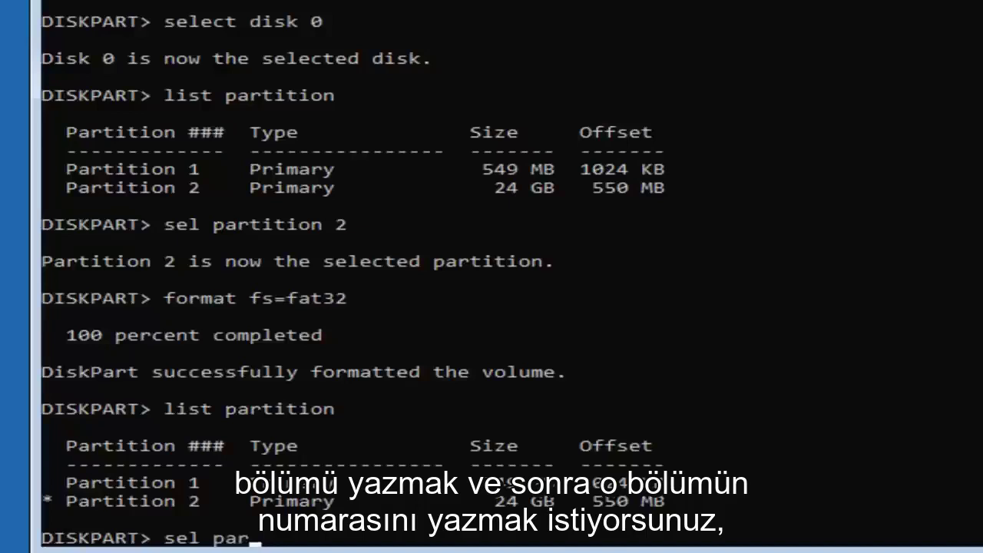
pyautogui.write('tition ')
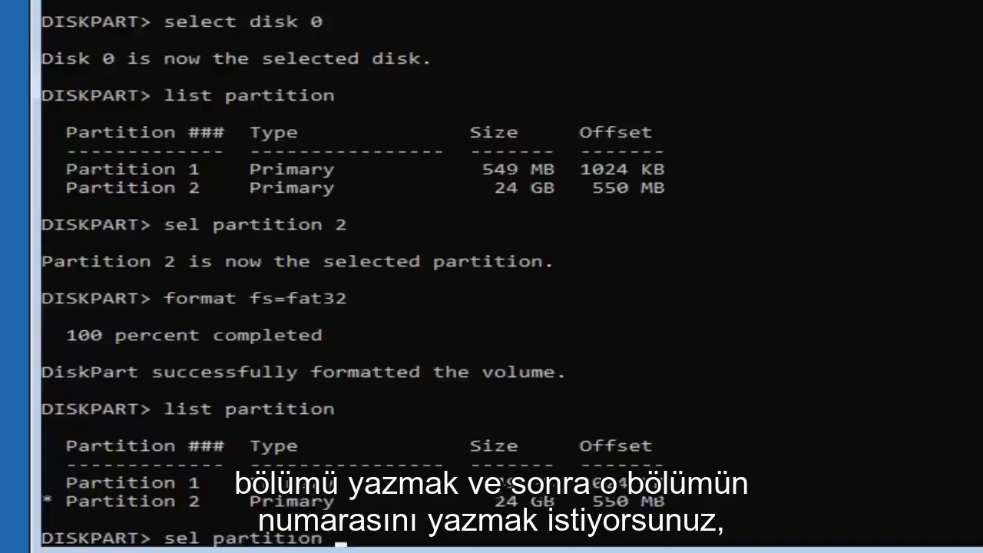
pyautogui.write('2')
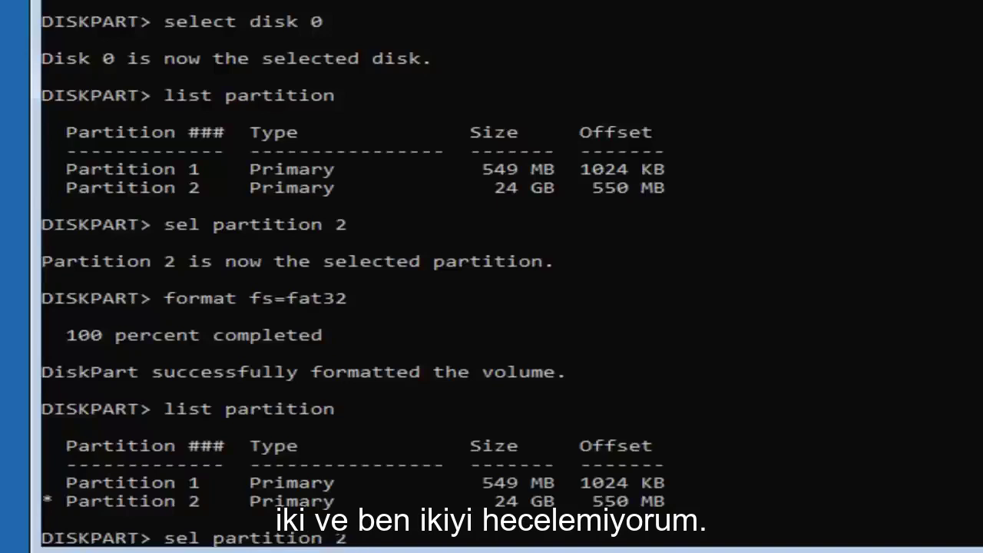
pyautogui.press('Return')
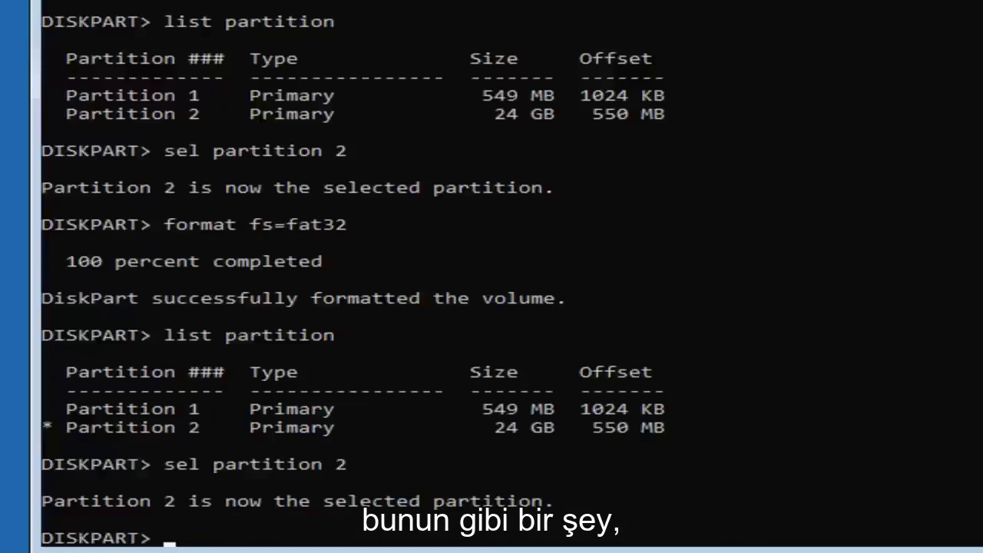
# - Assign drive letter H to the selected partition with "assign letter = H:"
pyautogui.write('assign')
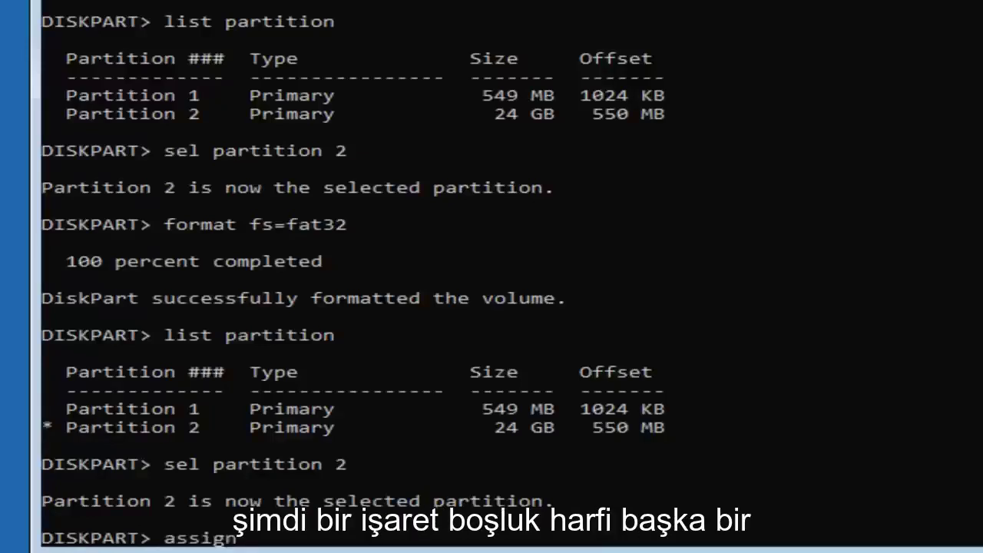
pyautogui.write(' lette')
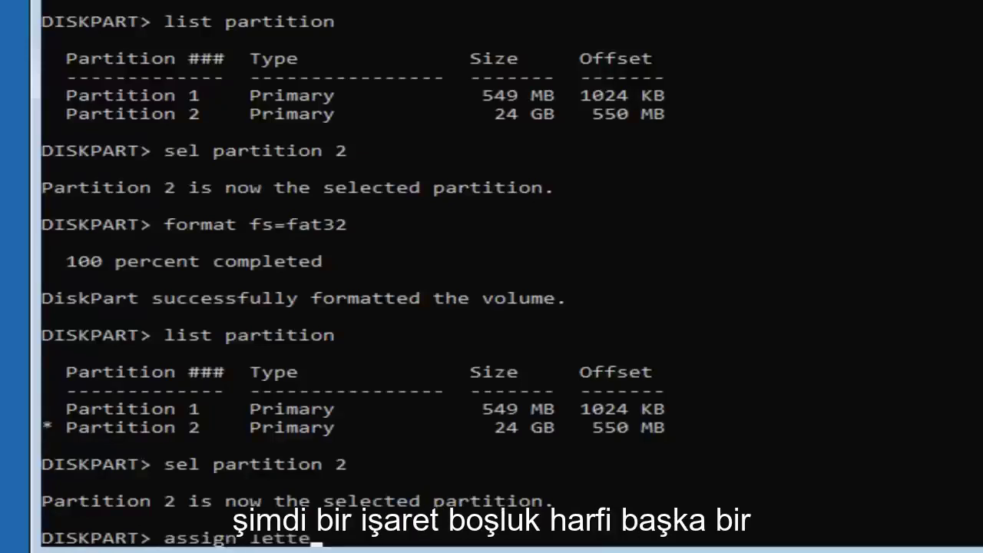
pyautogui.write('r =')
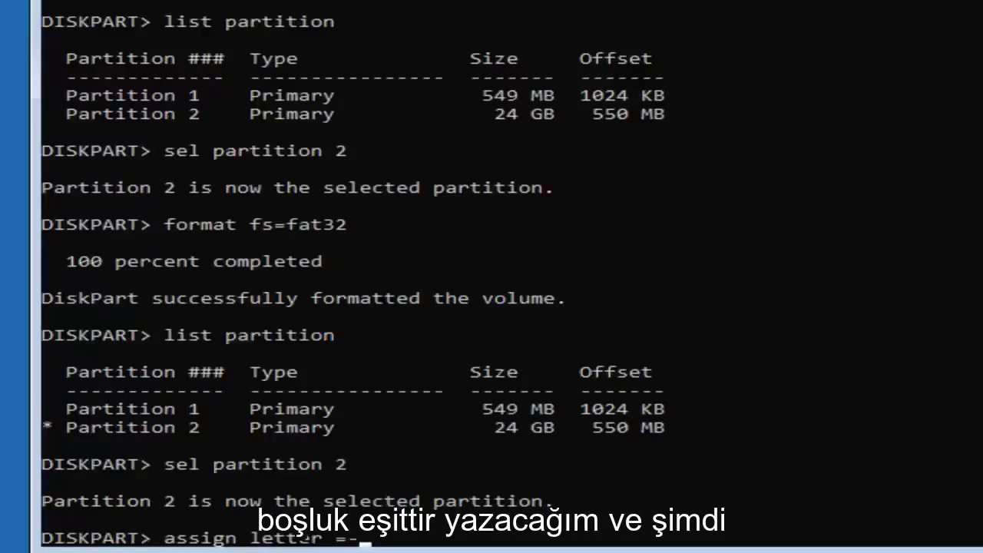
pyautogui.press('BackSpace')
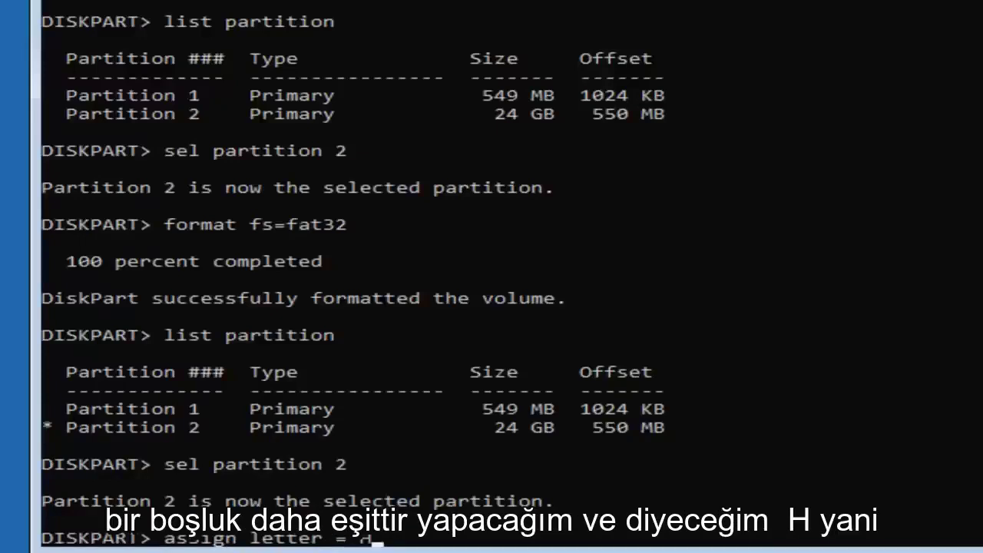
pyautogui.write('H:')
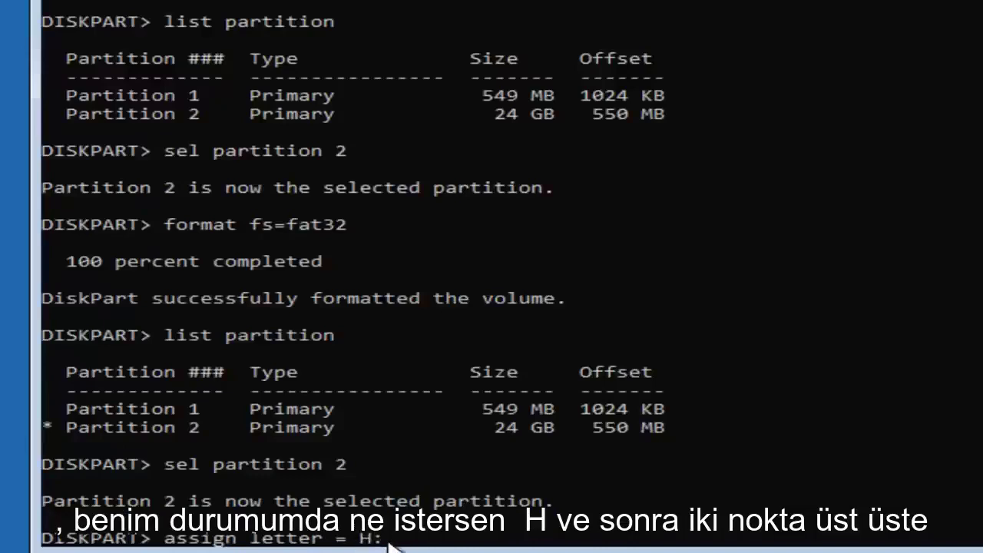
pyautogui.press('Return')
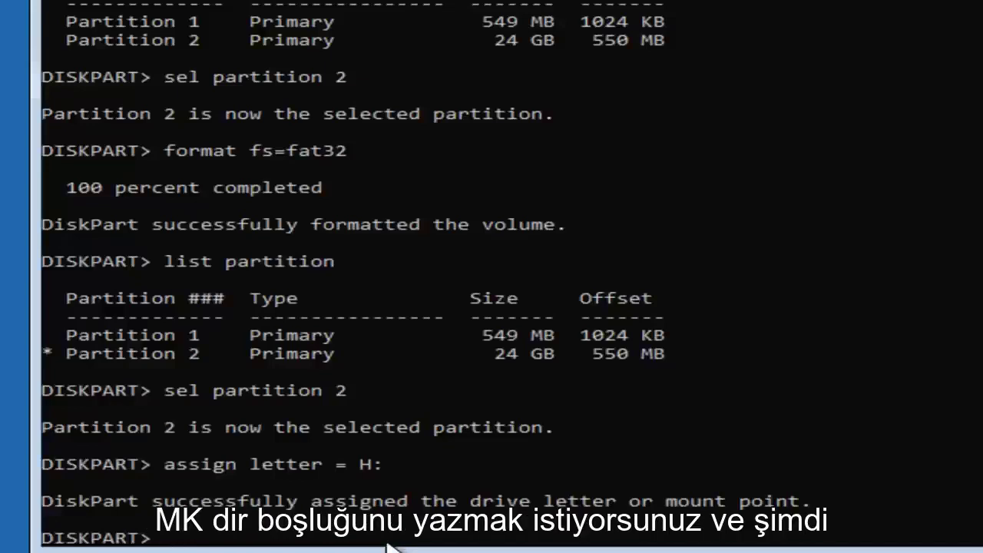
# - Try to create an EFI directory on drive H from the DiskPart prompt with "mkdir h:\EFI\"
pyautogui.write('mk')
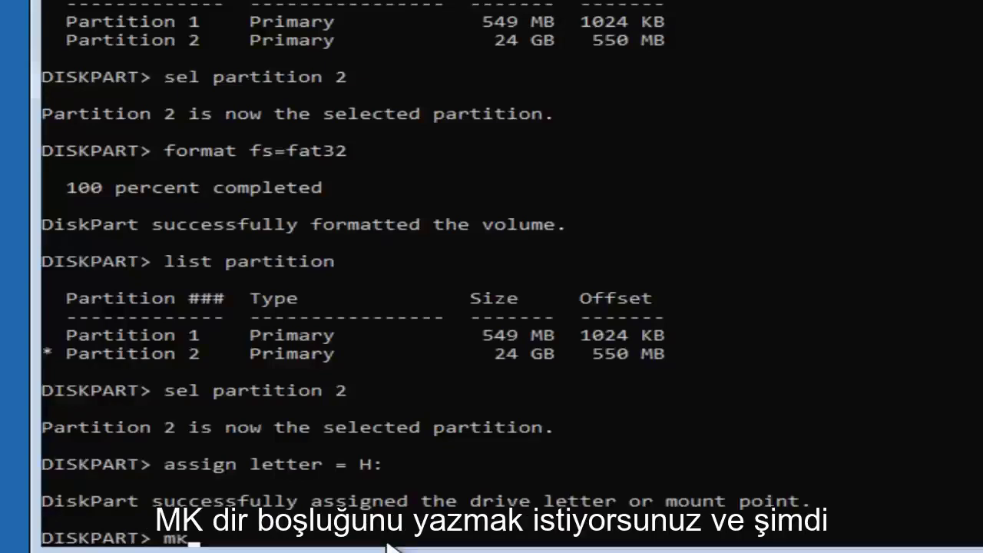
pyautogui.write('dir')
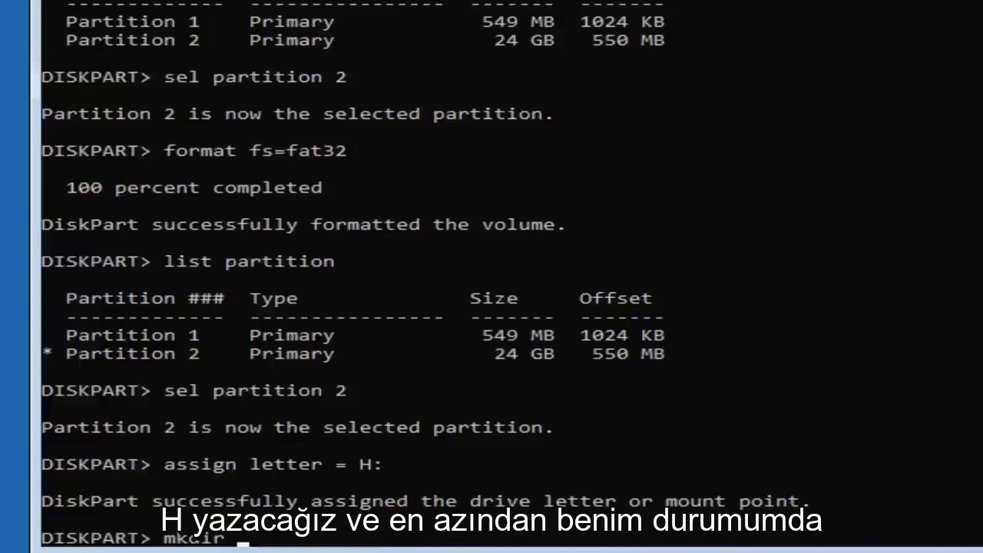
pyautogui.write('h:')
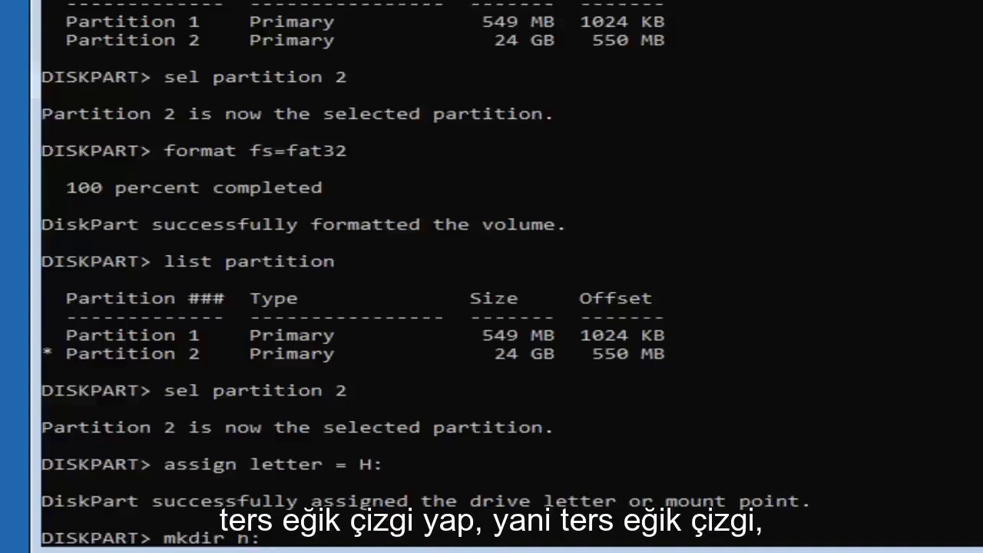
pyautogui.write('\\')
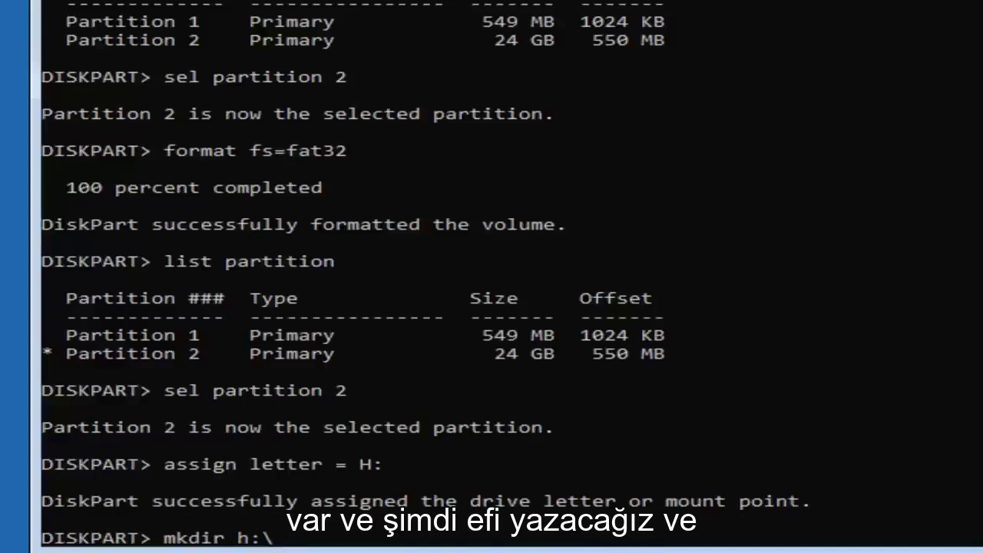
pyautogui.write('EFI')
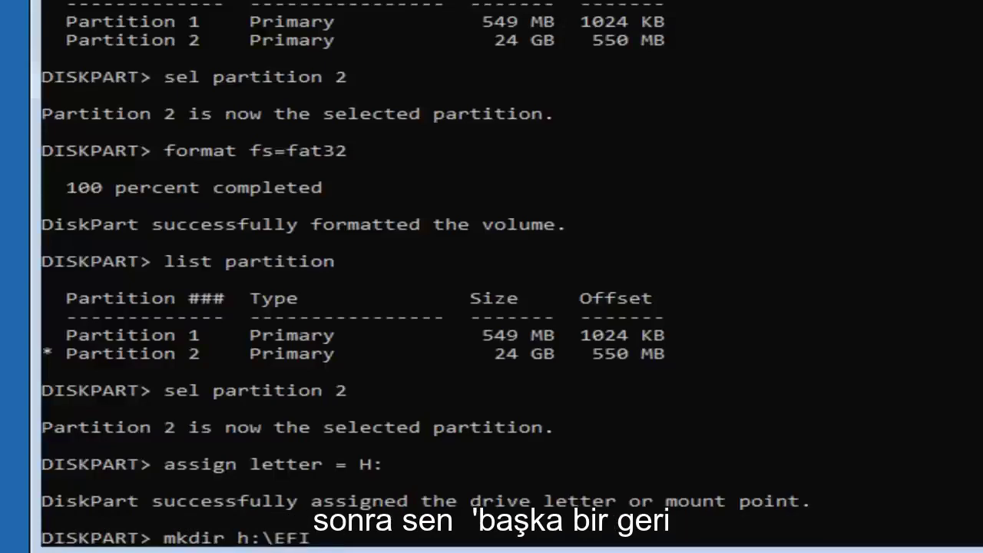
pyautogui.write('\\')
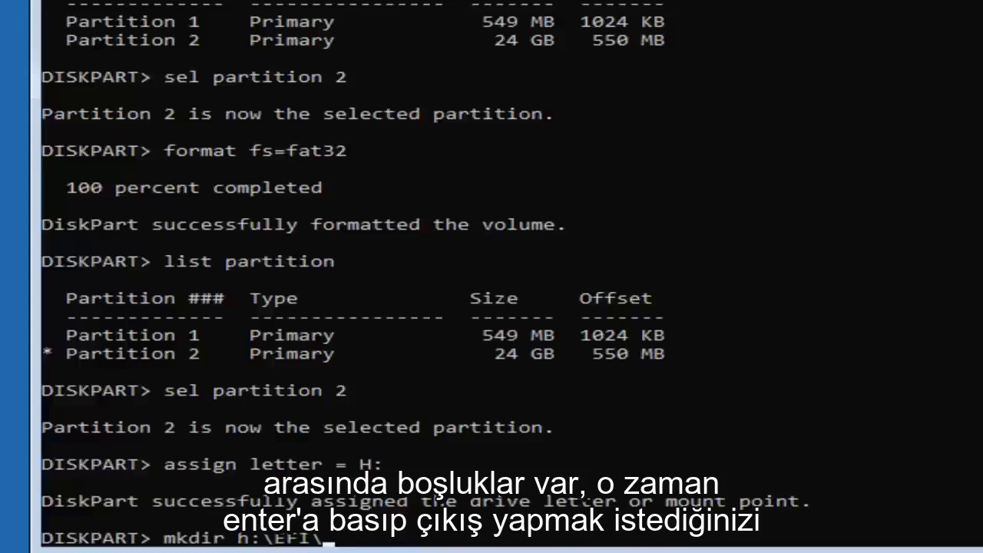
pyautogui.press('Return')
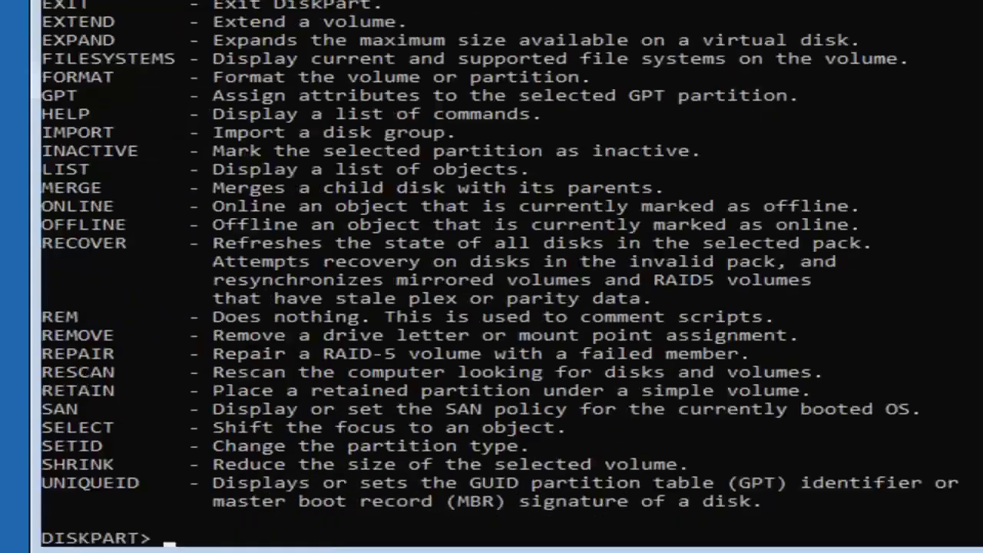
# - Exit DiskPart and list the contents of drive H with "dir h:"
pyautogui.write('exit')
pyautogui.press('Return')
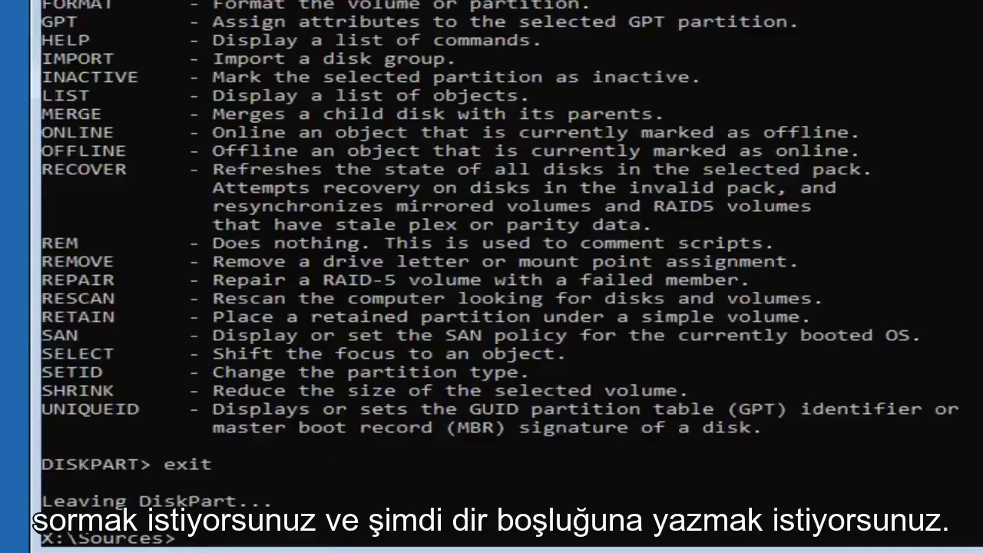
pyautogui.write('dir h')
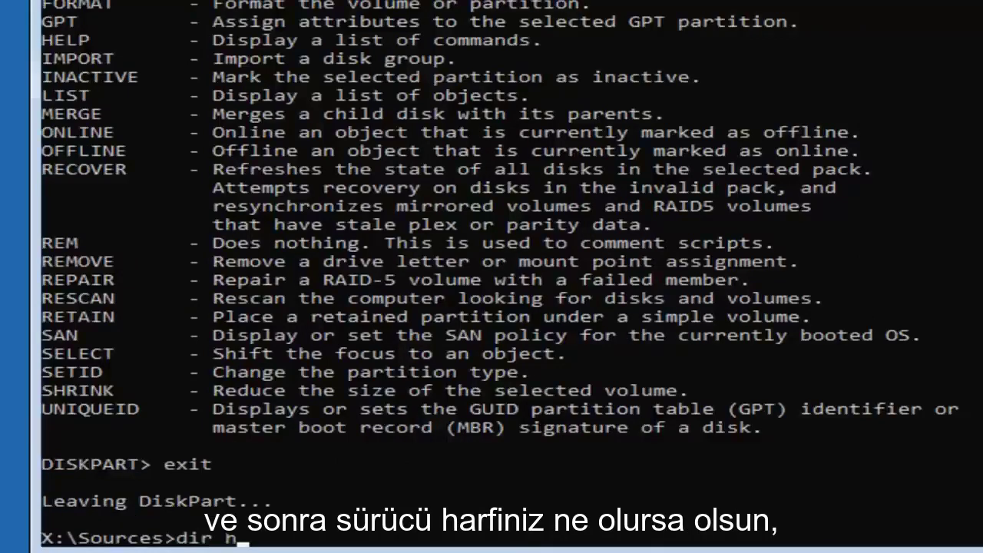
pyautogui.write(':')
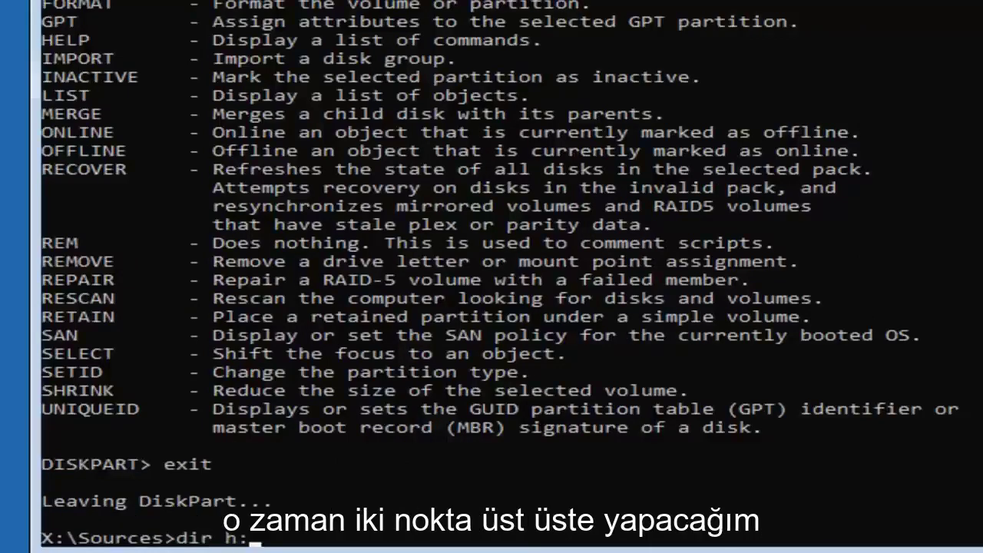
pyautogui.press('Return')
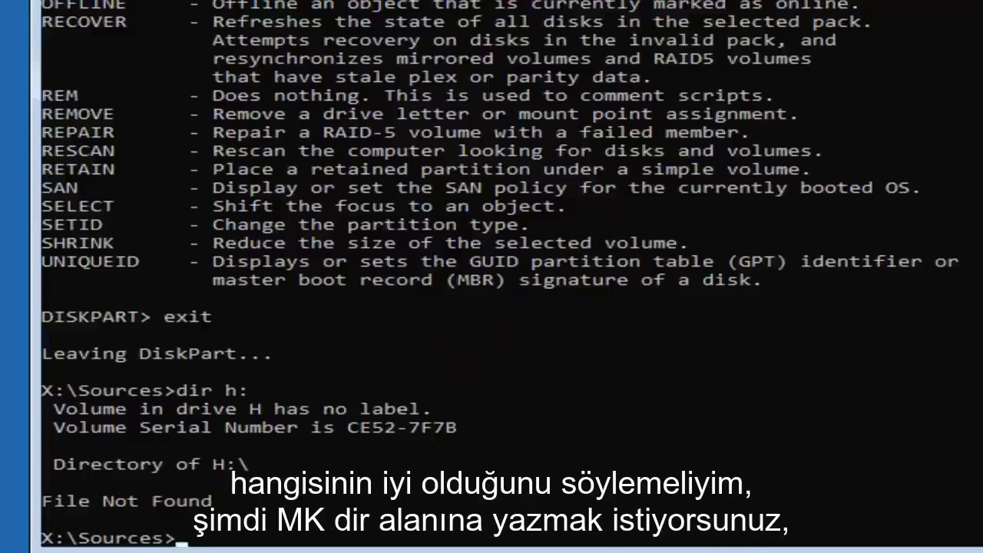
# - Create the EFI directory in the root of drive H with "mkdir h:\EFI\"
pyautogui.write('mk')
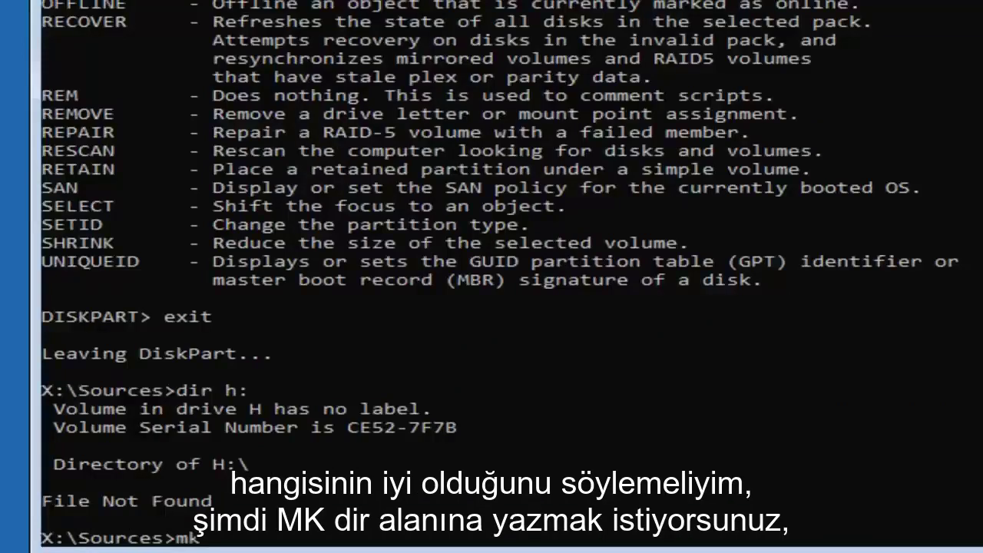
pyautogui.write('dir')
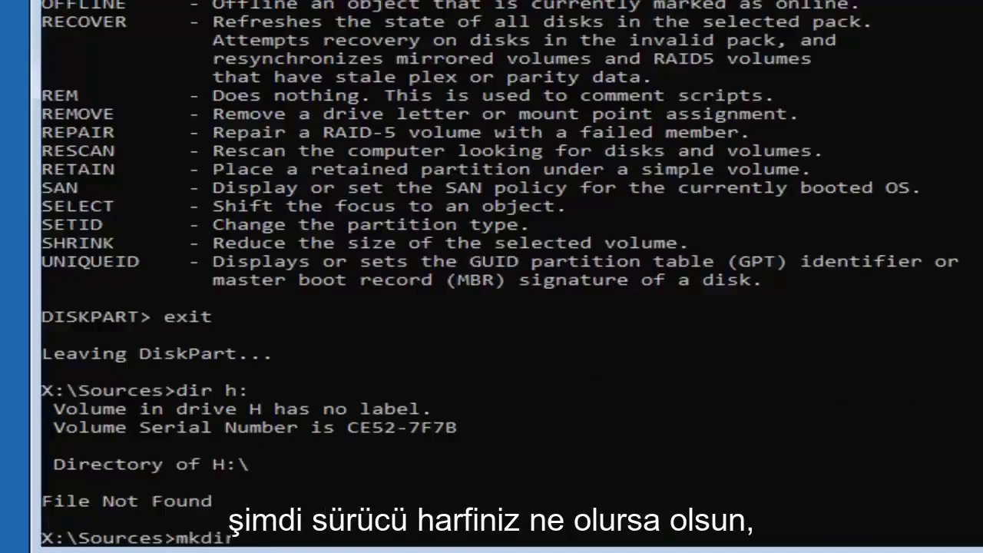
pyautogui.write(' h:')
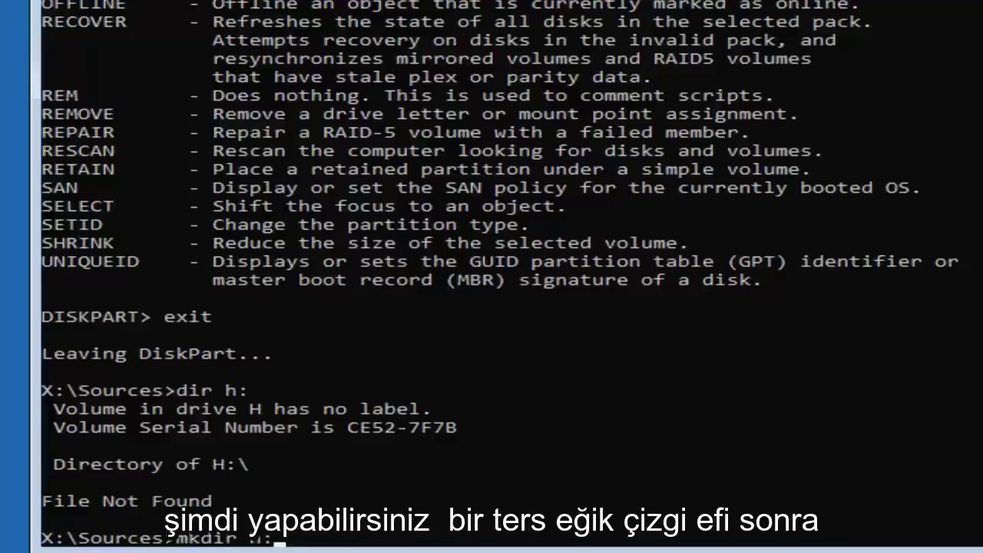
pyautogui.write('\\EFI')
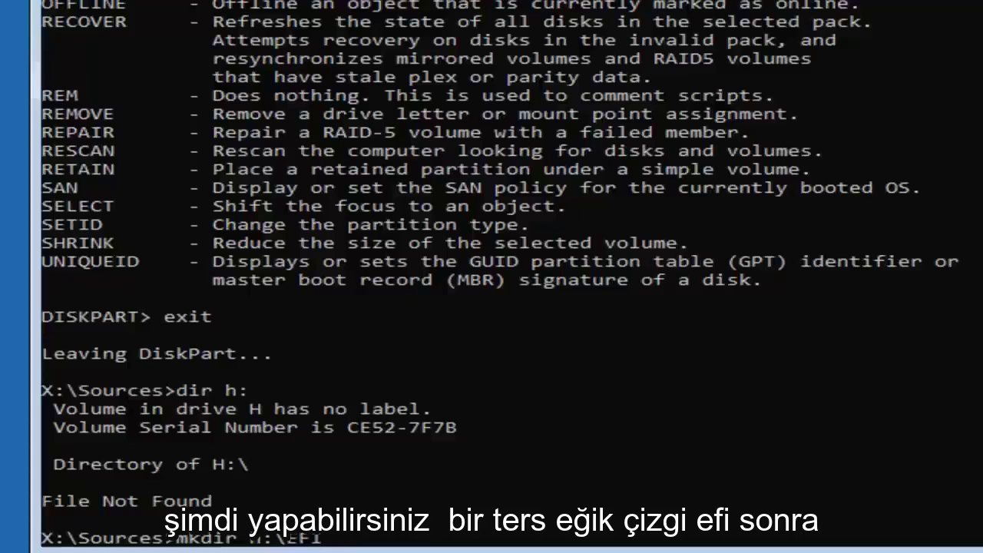
pyautogui.write('\\')
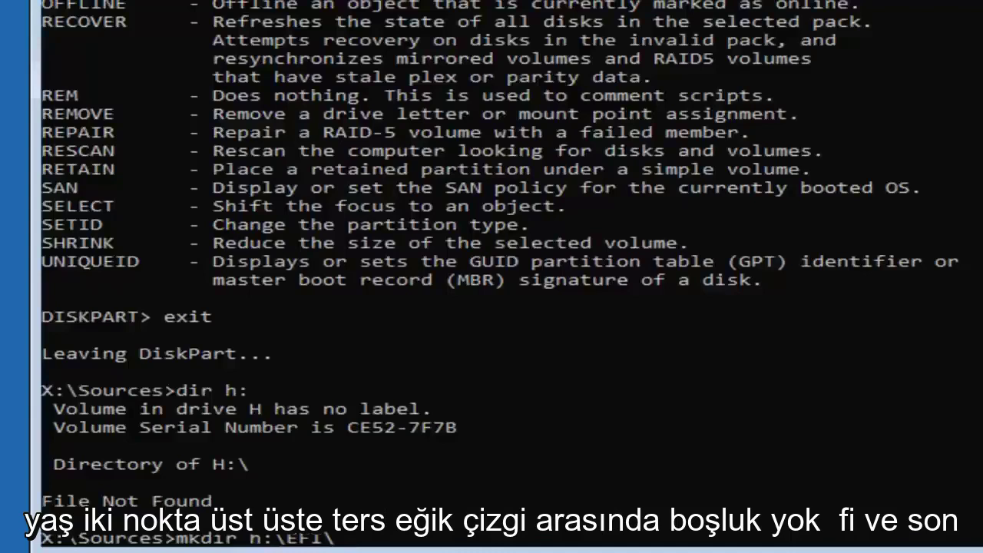
pyautogui.press('Return')
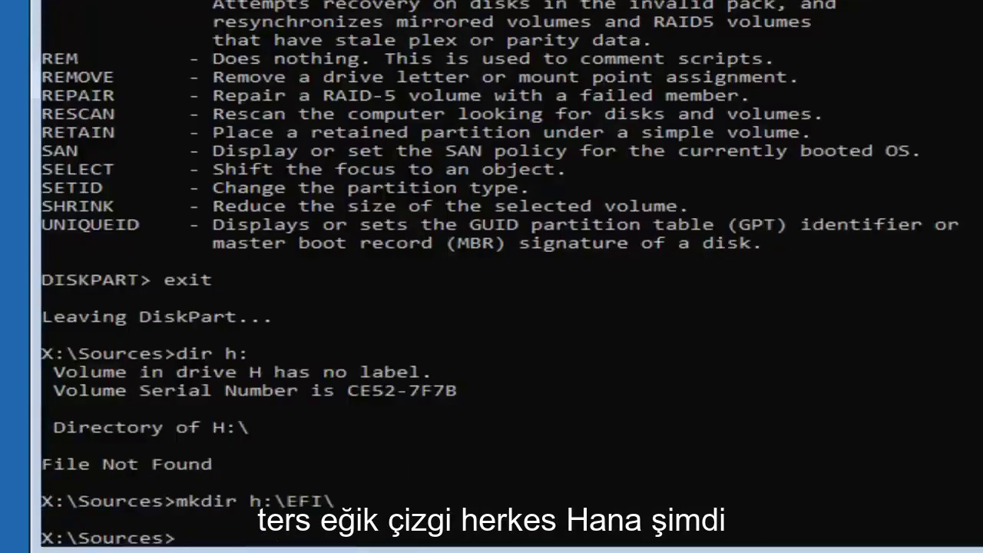
# - Create a Microsoft subdirectory inside the EFI folder with "mkdir h:\EFI\Microsoft"
pyautogui.write('mkd')
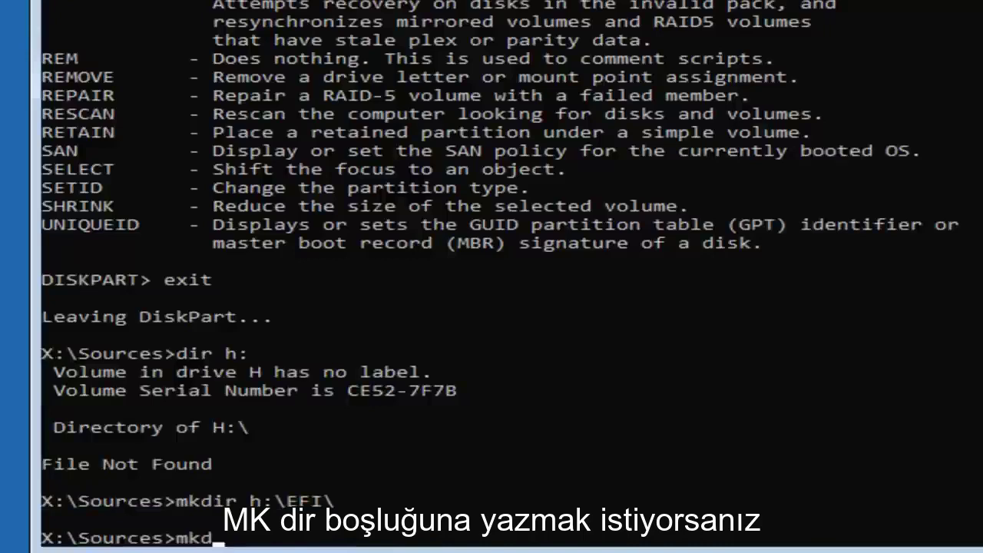
pyautogui.write('ir ')
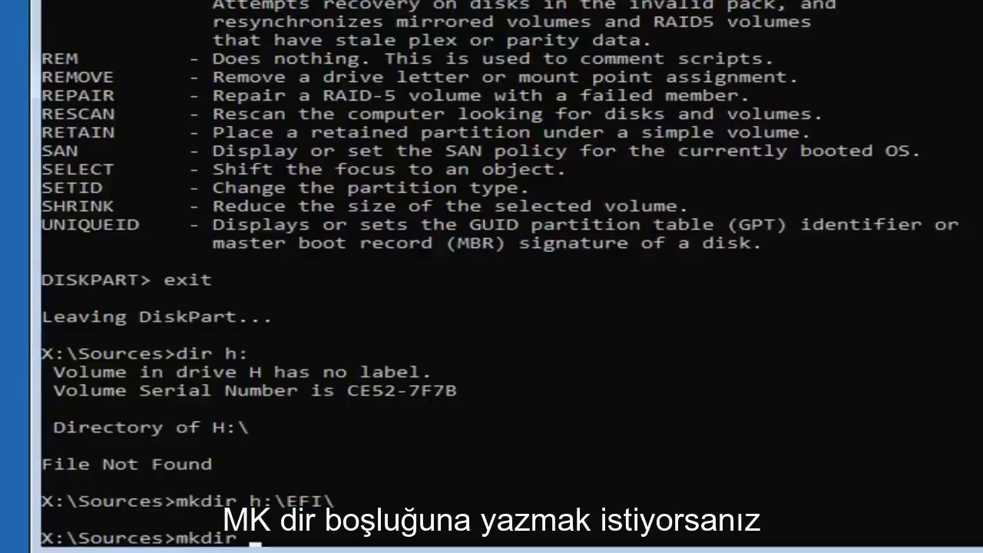
pyautogui.write('h:')
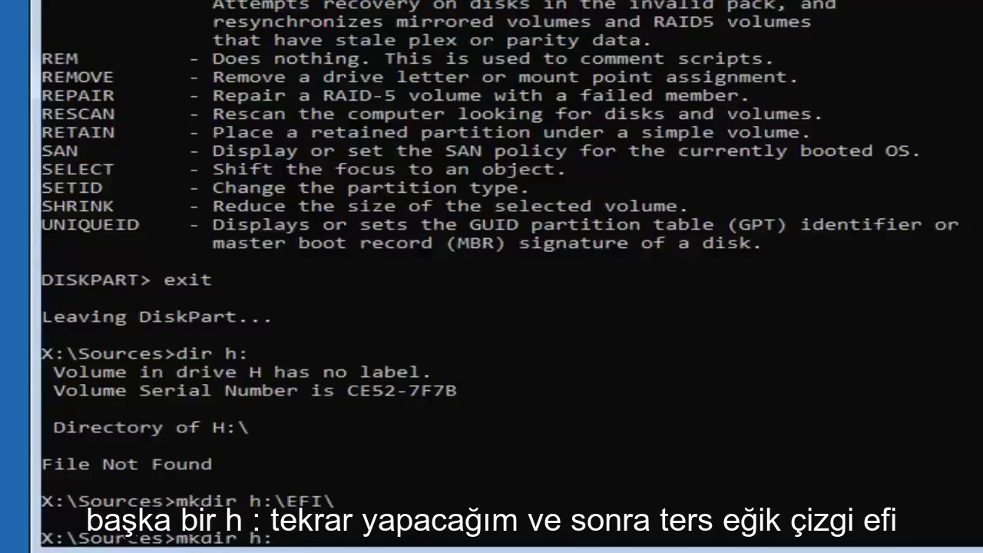
pyautogui.write('\\EFI\\')
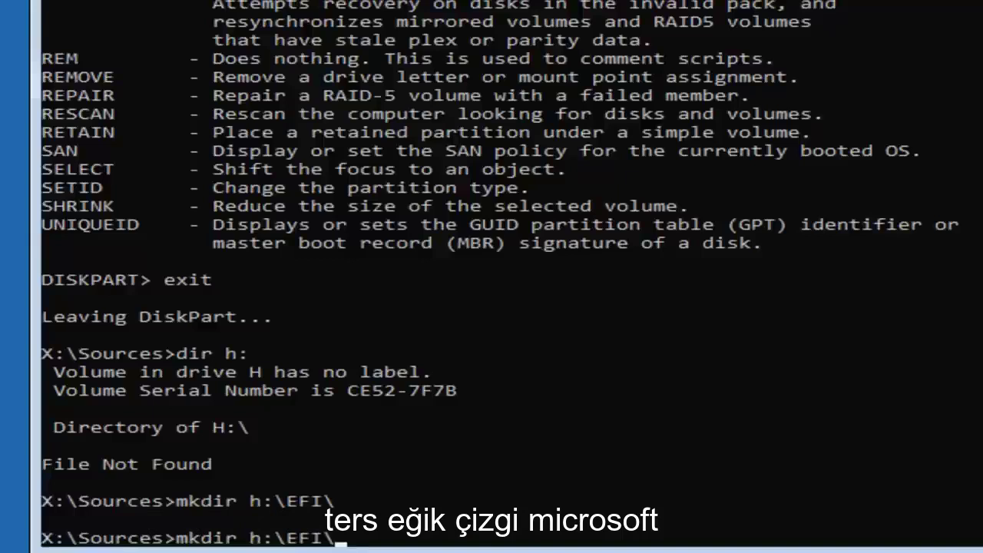
pyautogui.write('Microsoft')
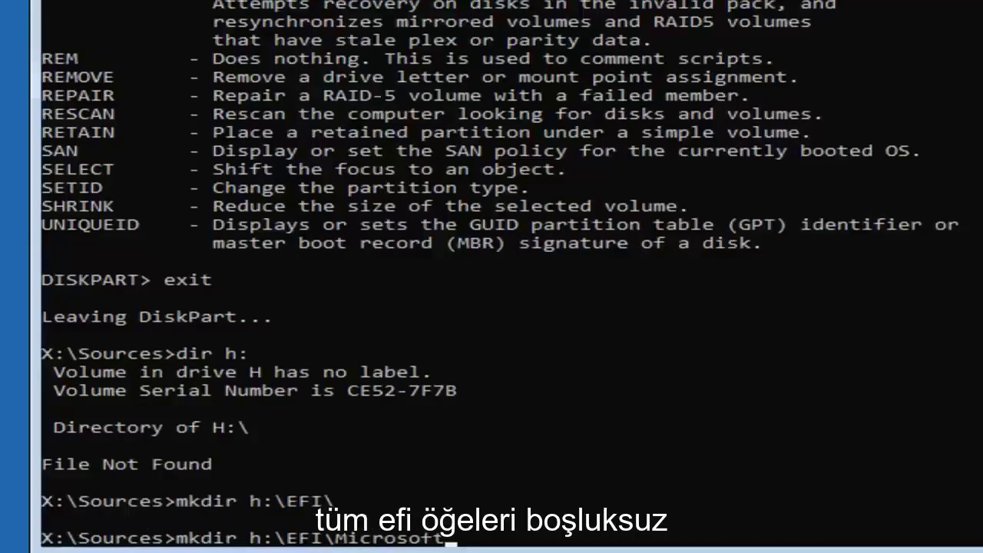
pyautogui.press('Return')
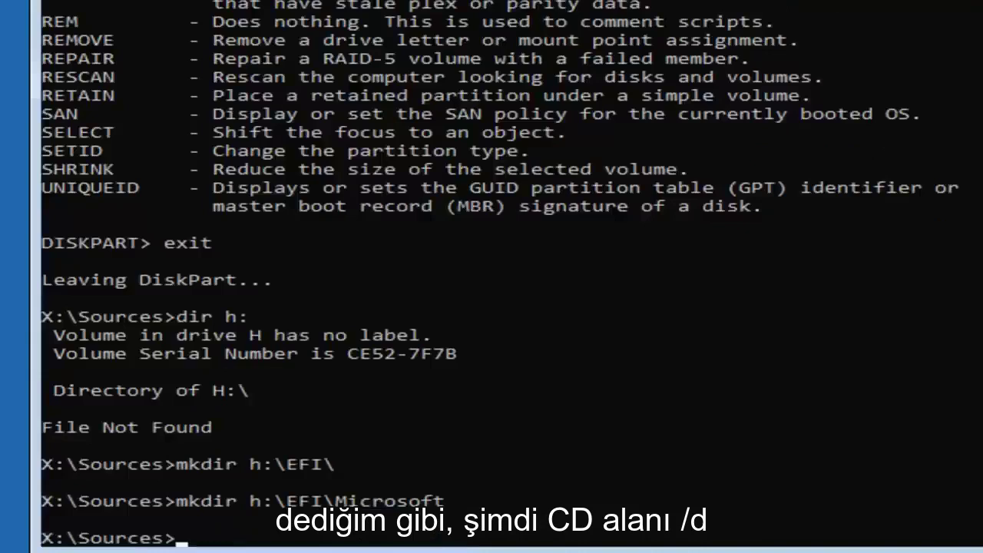
# - Change the working directory to the new Microsoft folder with "cd /d h:\EFI\Microsoft"
pyautogui.write('cd /d')
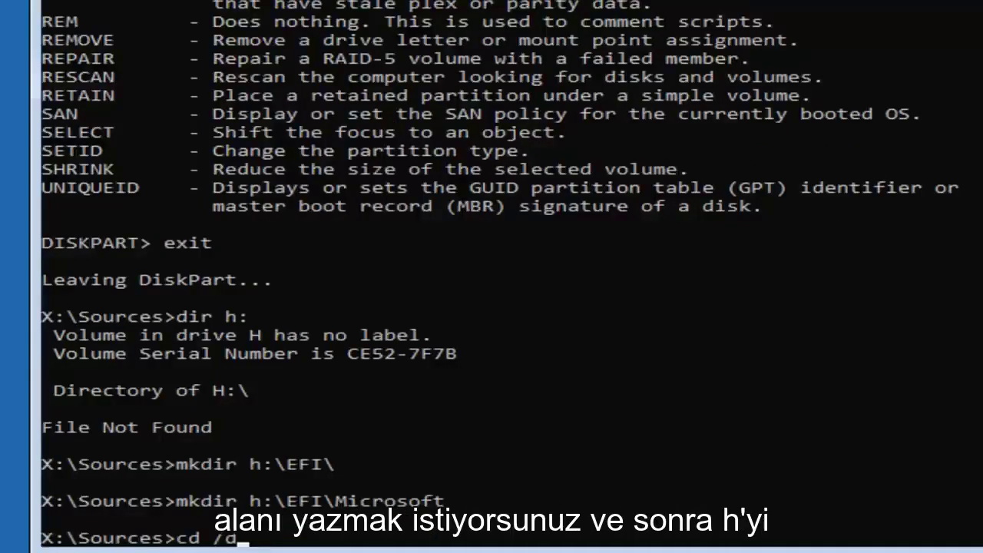
pyautogui.write(' h:')
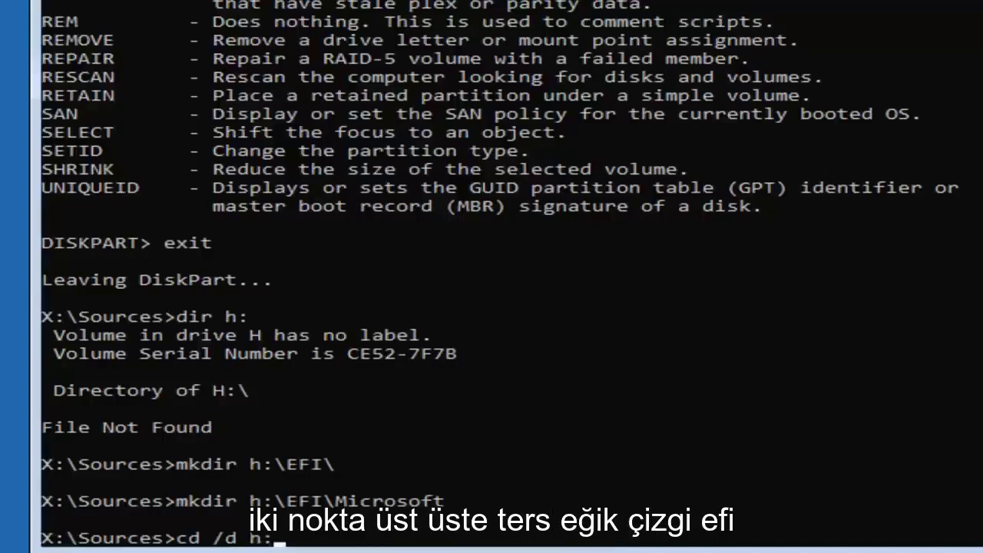
pyautogui.write('\\EFI\\')
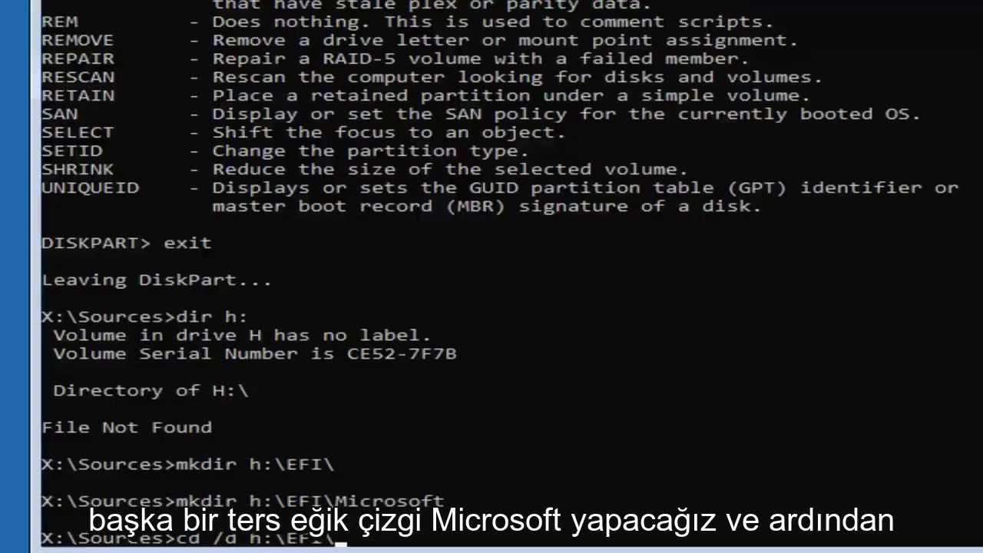
pyautogui.write('M')
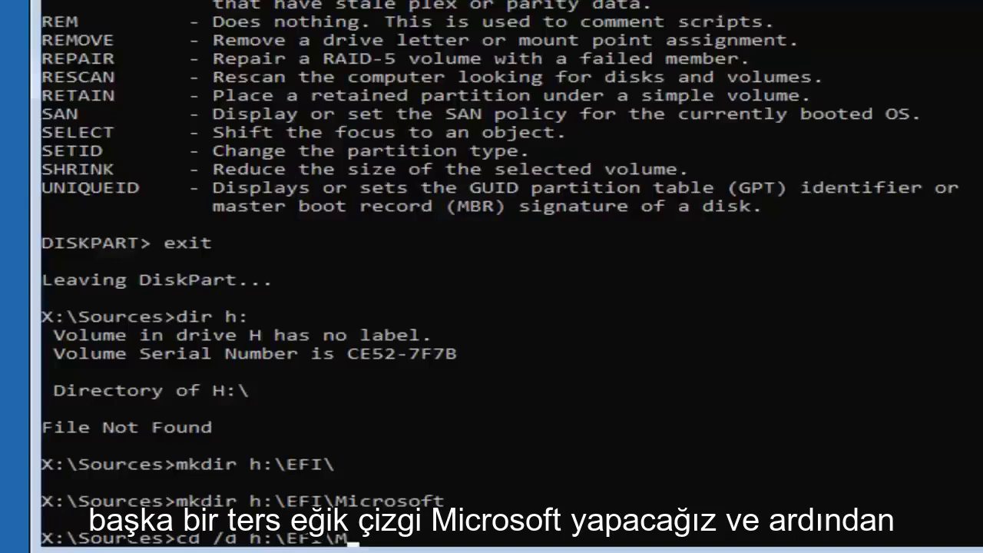
pyautogui.write('icrosoft')
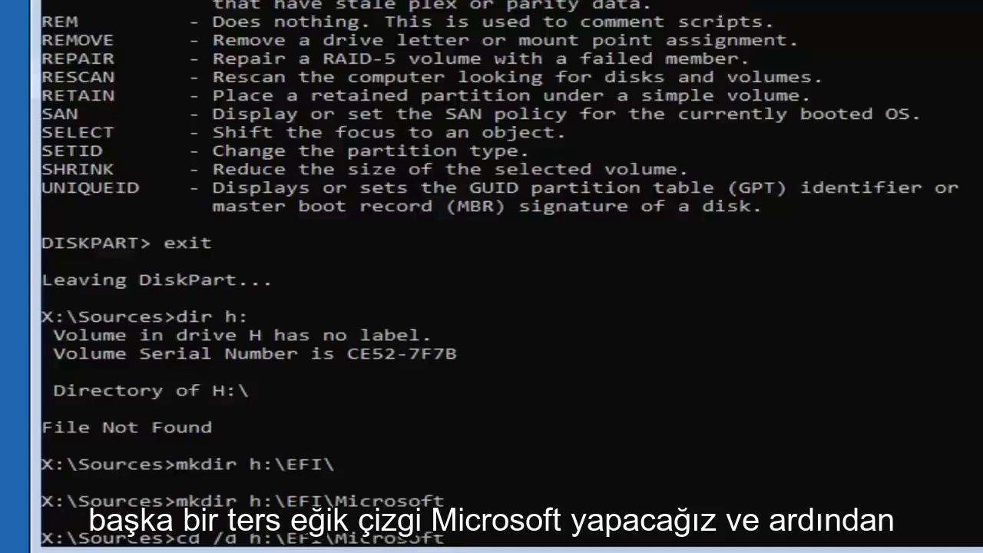
pyautogui.press('Return')
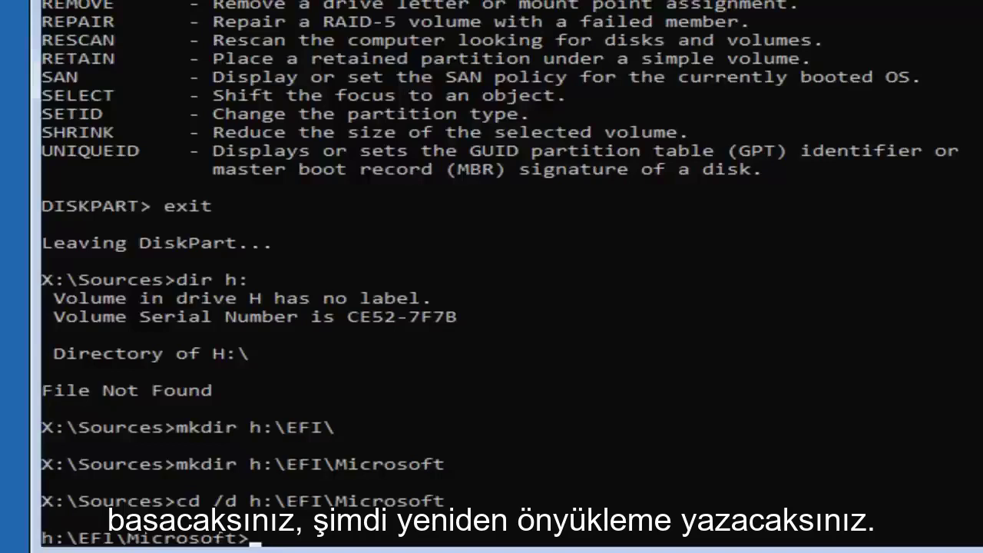
# - Try to repair the boot sector from the Microsoft folder with "bootrec /fixboot"
pyautogui.write('boot')
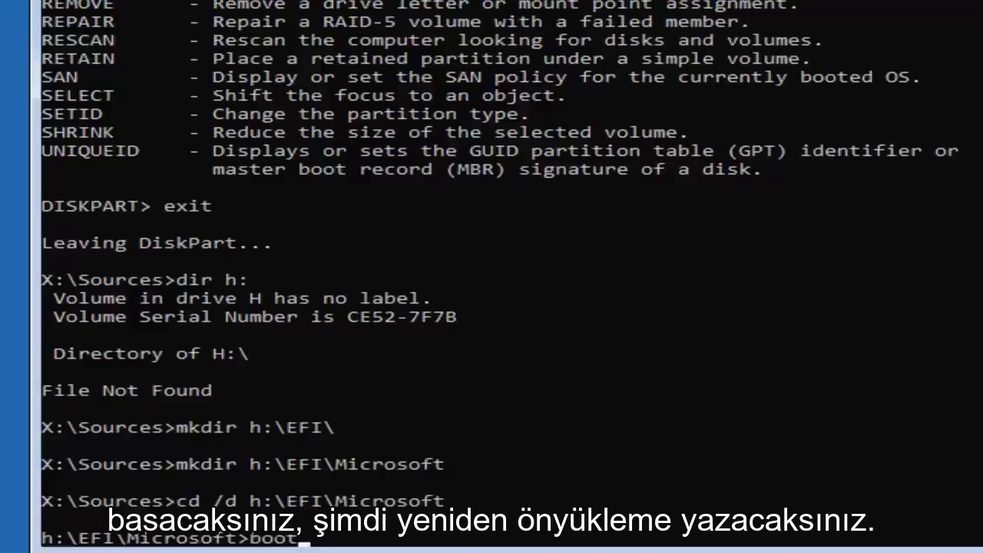
pyautogui.write('rec')
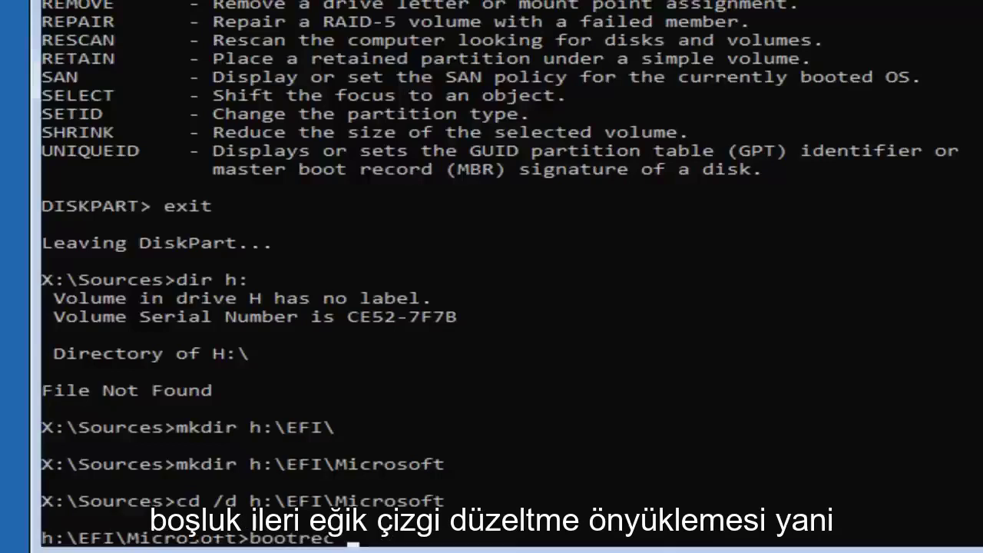
pyautogui.write(' /fixboot')
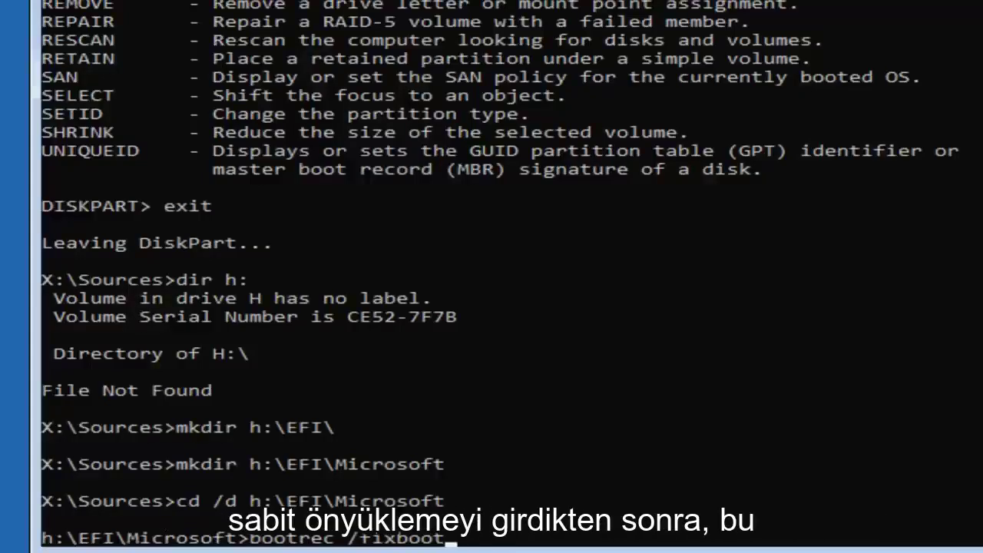
pyautogui.press('Return')
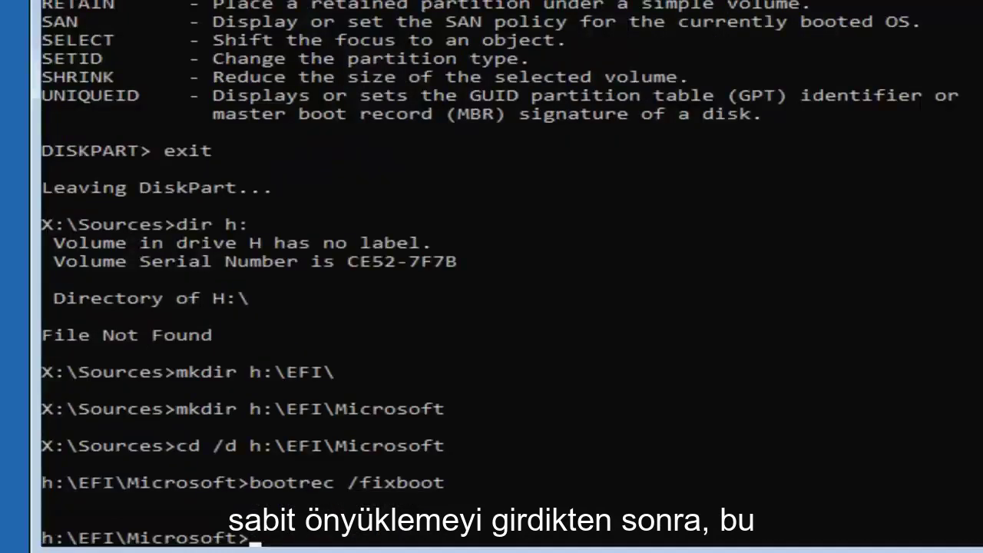
# - Copy the Windows boot files to drive H for all firmware types with "bcdboot c:\Windows /l en-us /s h: /f ALL"
pyautogui.write('bcd')
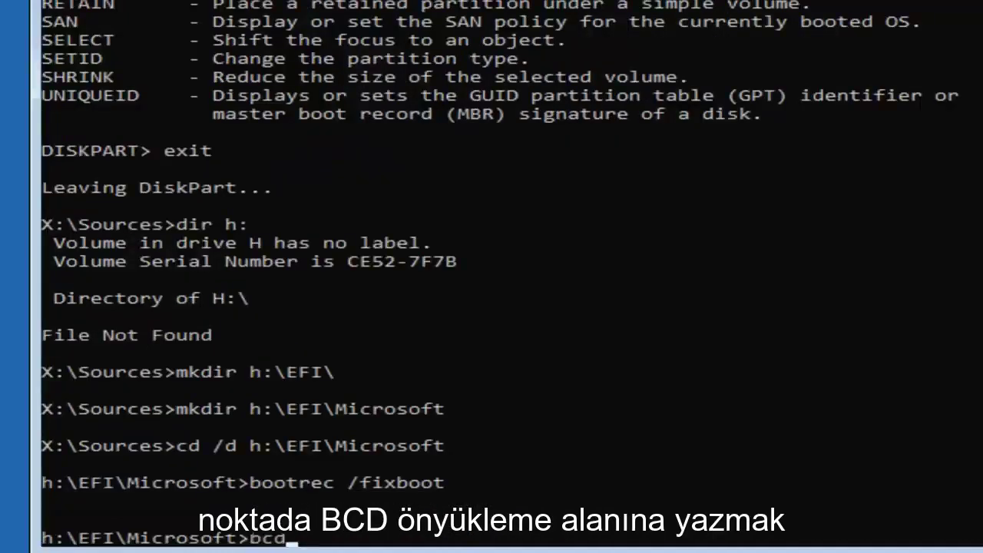
pyautogui.write('boot ')
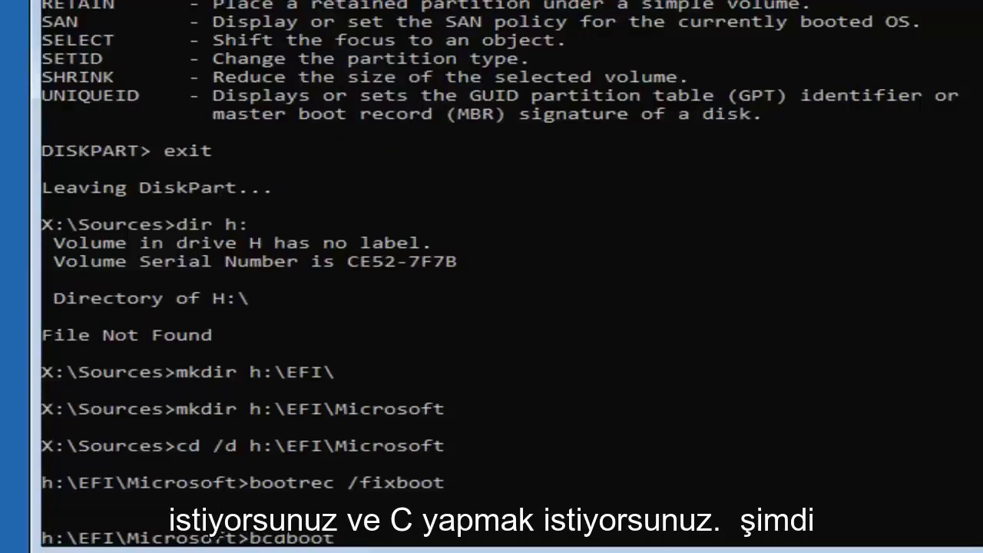
pyautogui.write('c')
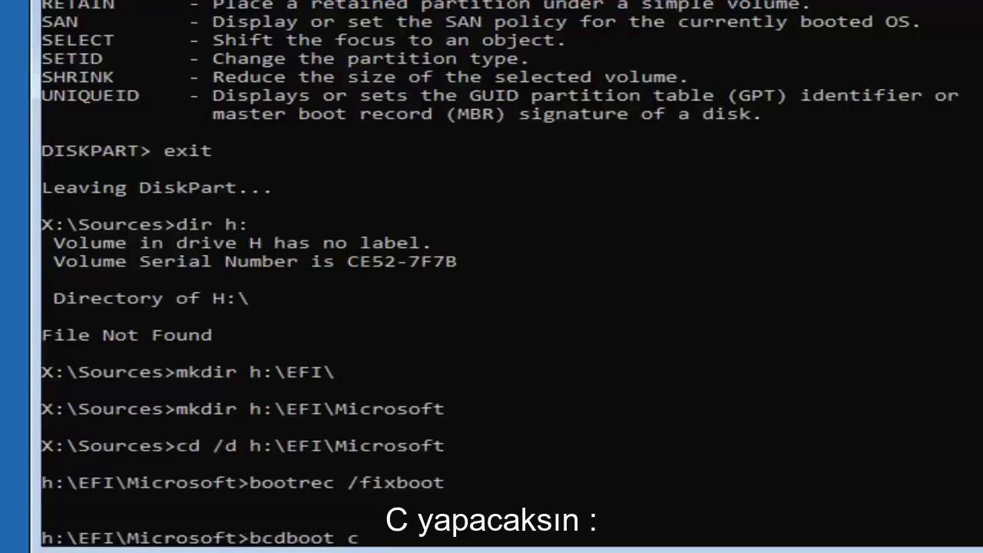
pyautogui.write(':')
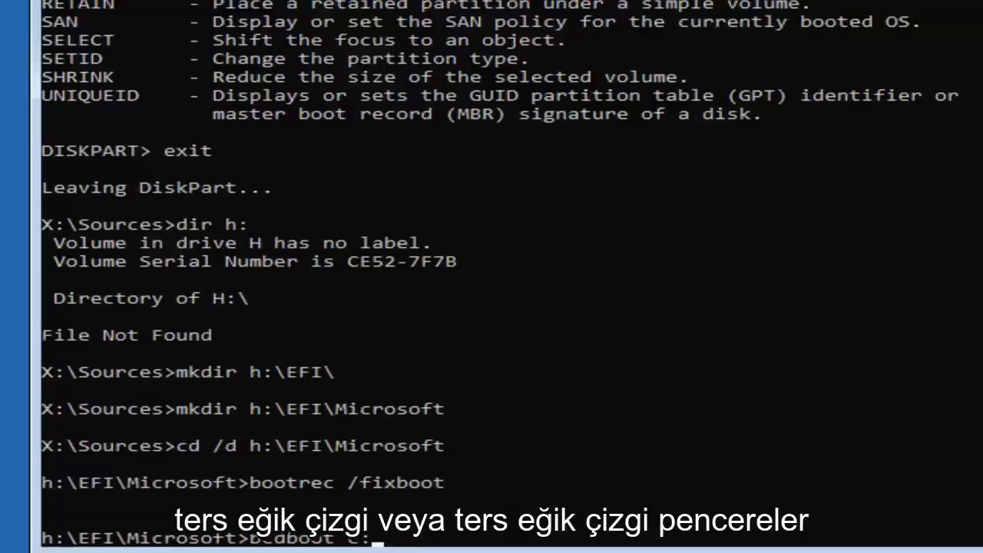
pyautogui.write('\\Windws')
pyautogui.press('BackSpace')
pyautogui.press('BackSpace')
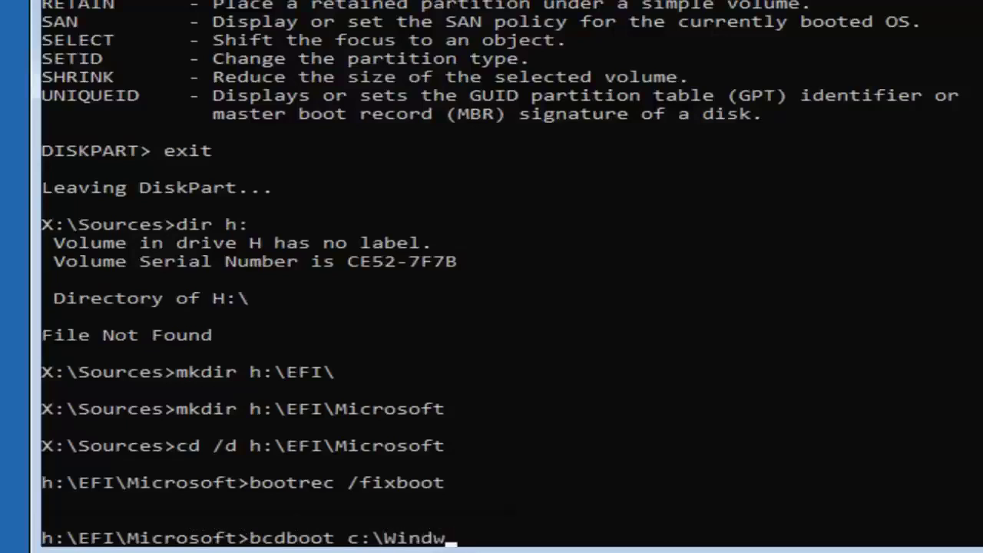
pyautogui.write('ows')
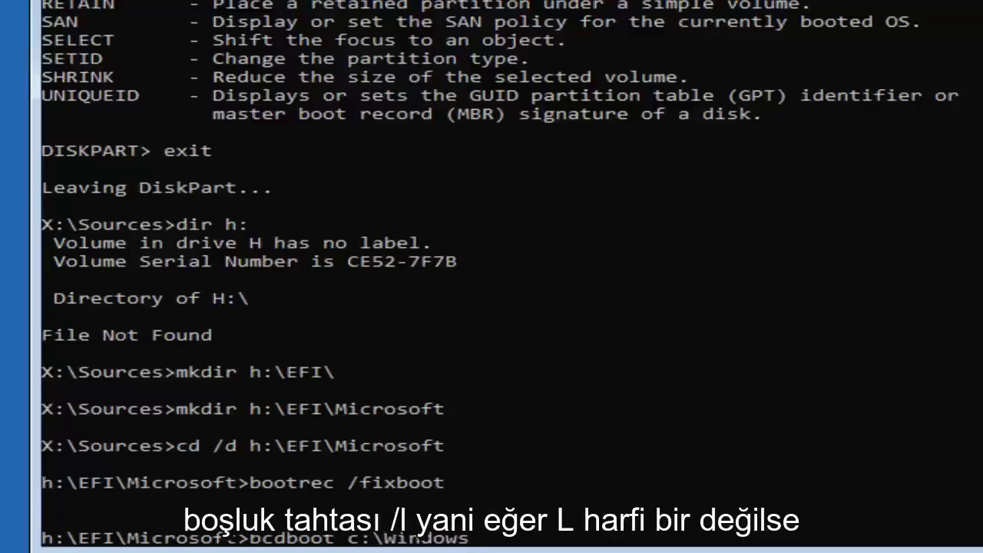
pyautogui.write(' /l')
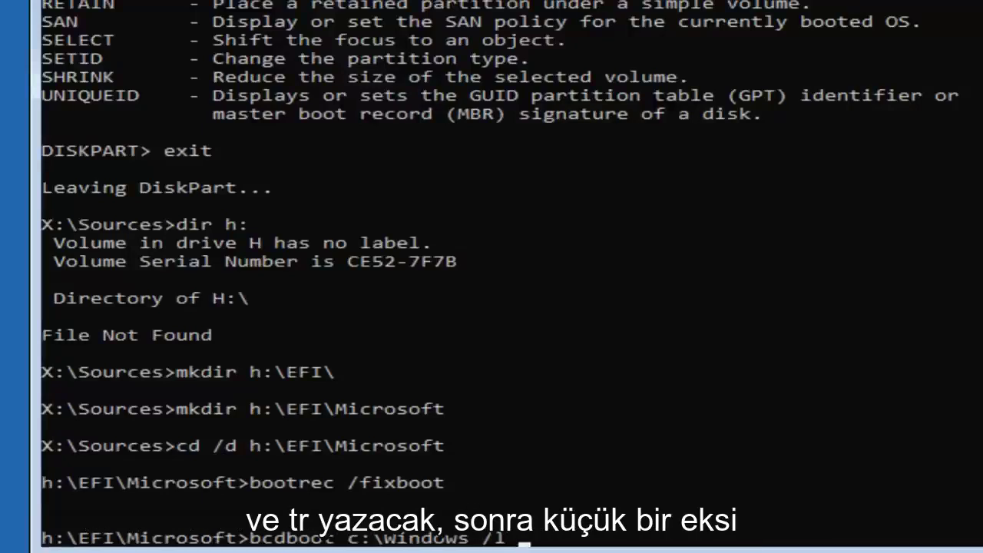
pyautogui.write('en-')
pyautogui.press('BackSpace')
pyautogui.press('BackSpace')
pyautogui.write('n')
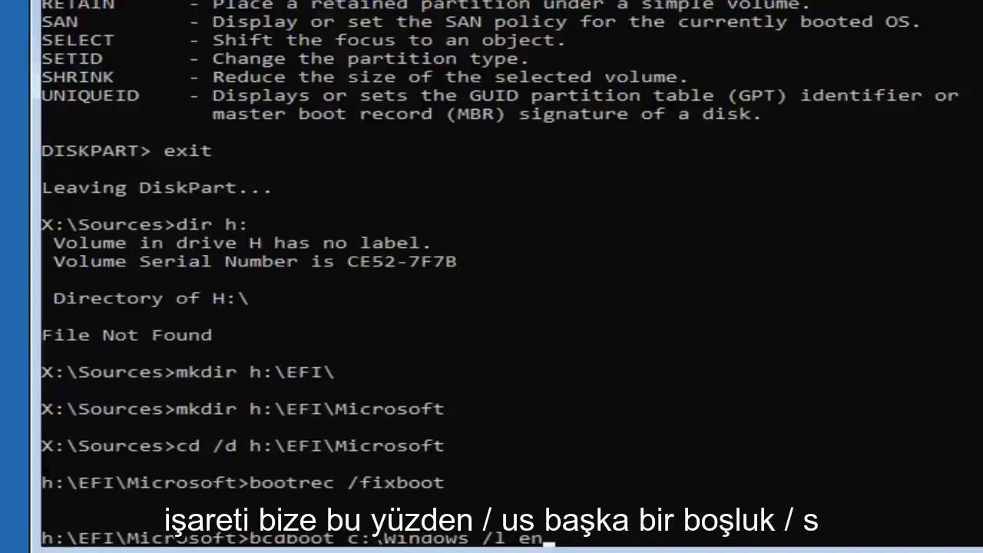
pyautogui.write('-us')
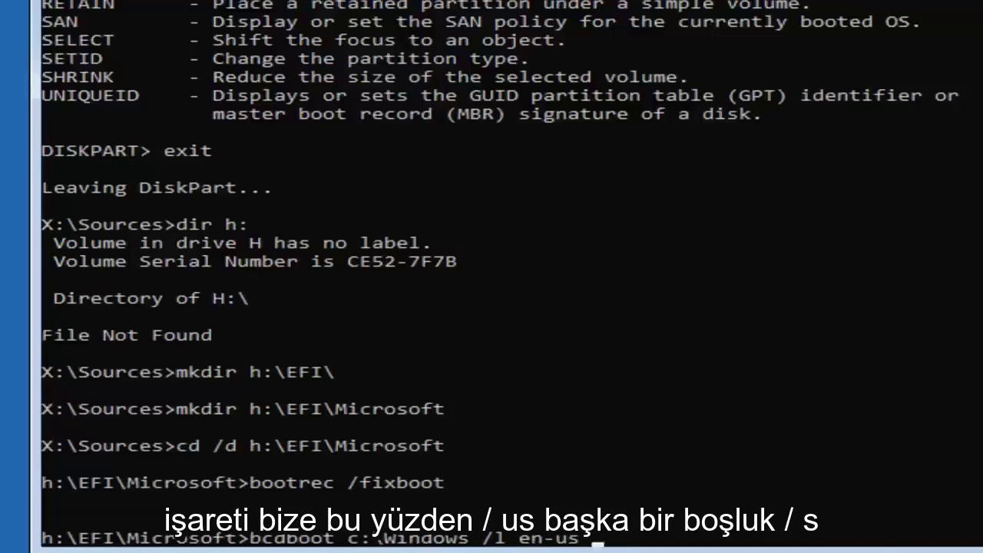
pyautogui.write(' /s')
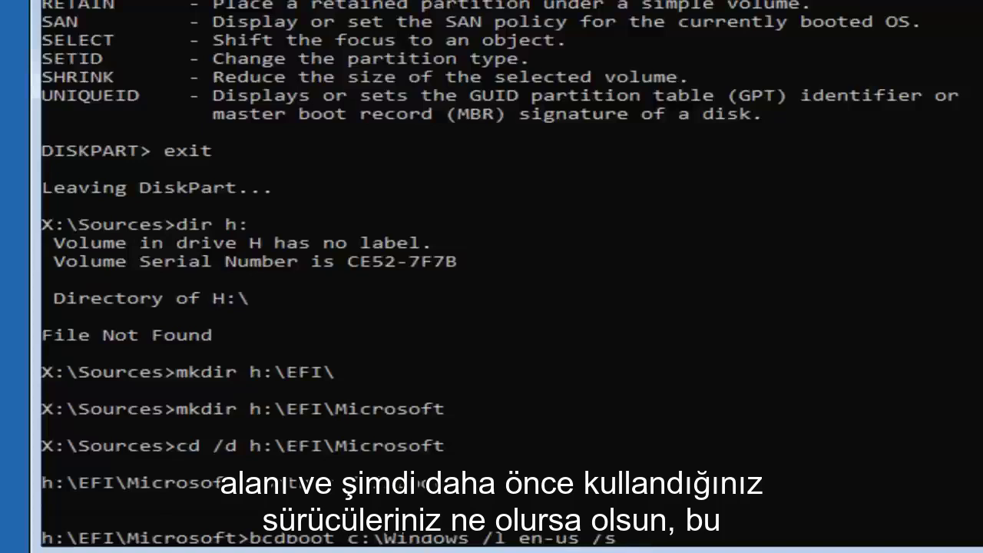
pyautogui.write(' h:')
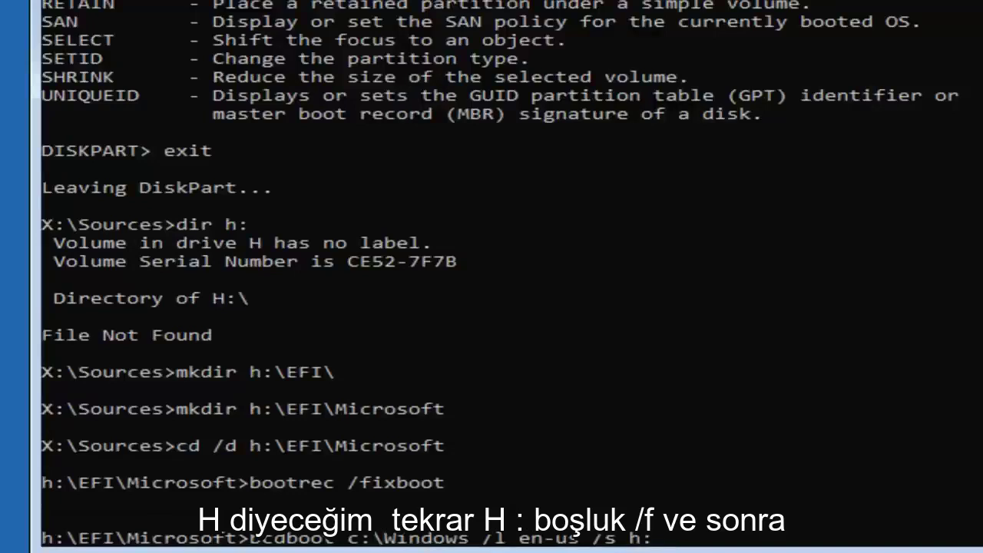
pyautogui.write('/f ALL')
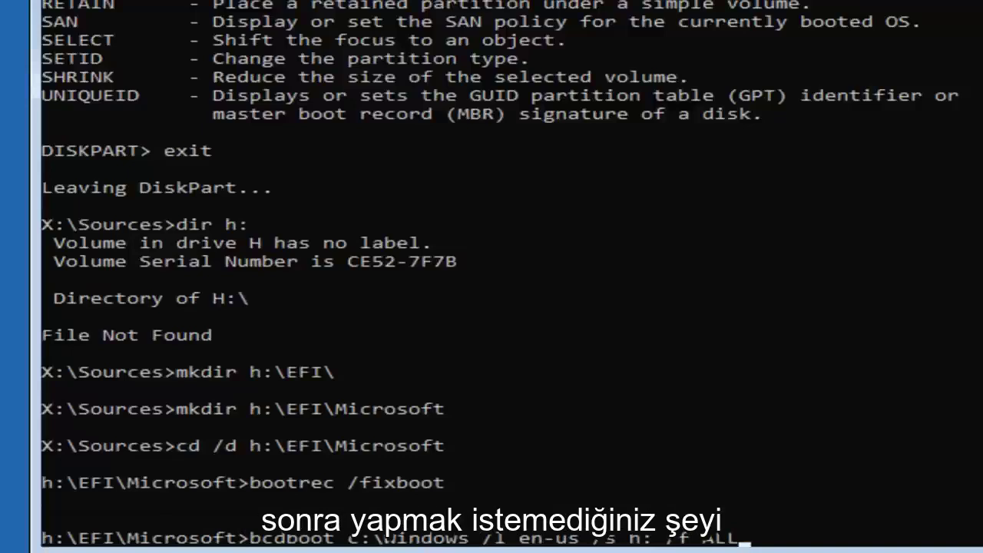
pyautogui.press('Return')
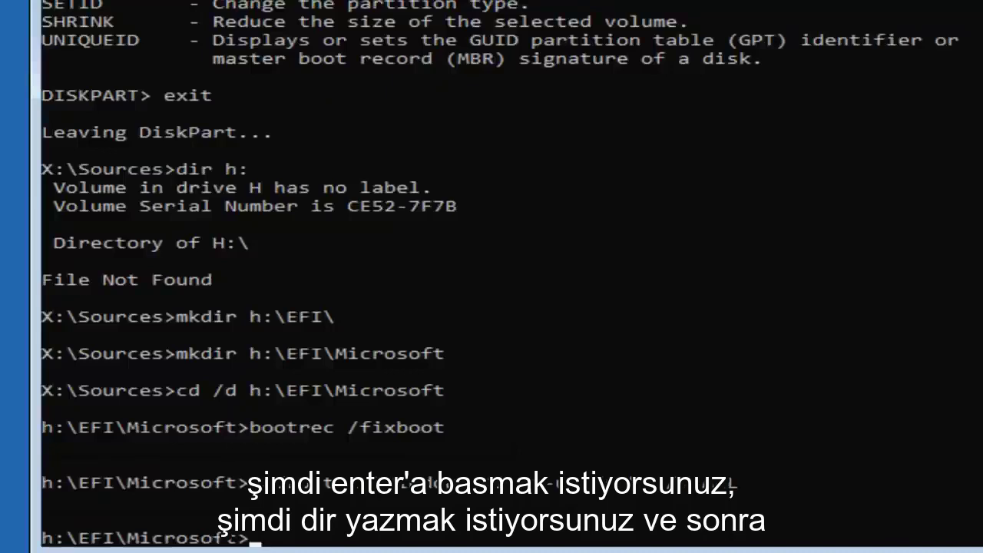
# - List the contents of the current Microsoft folder with "dir" and of its Boot folder with "dir Boot"
pyautogui.write('dir')
pyautogui.press('Return')
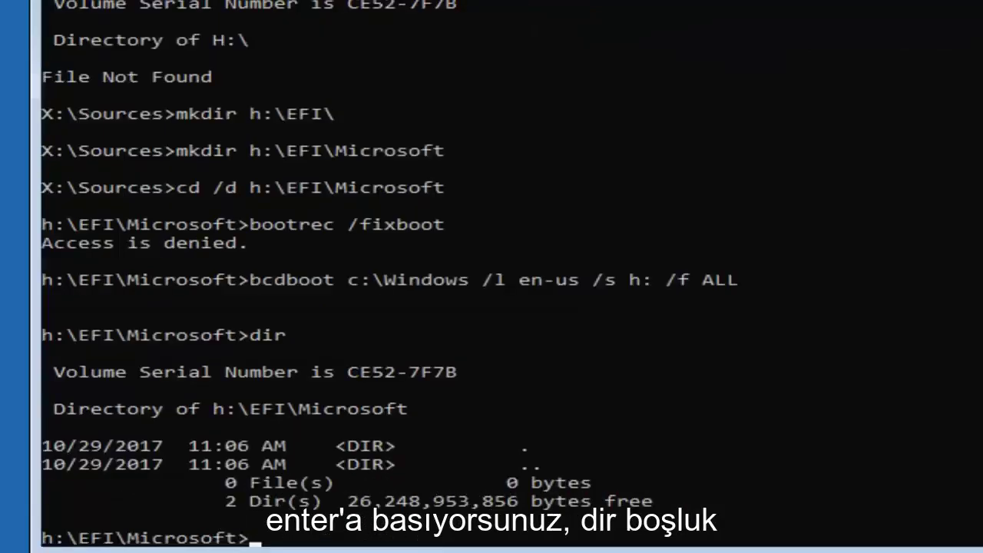
pyautogui.write('dir Boot')
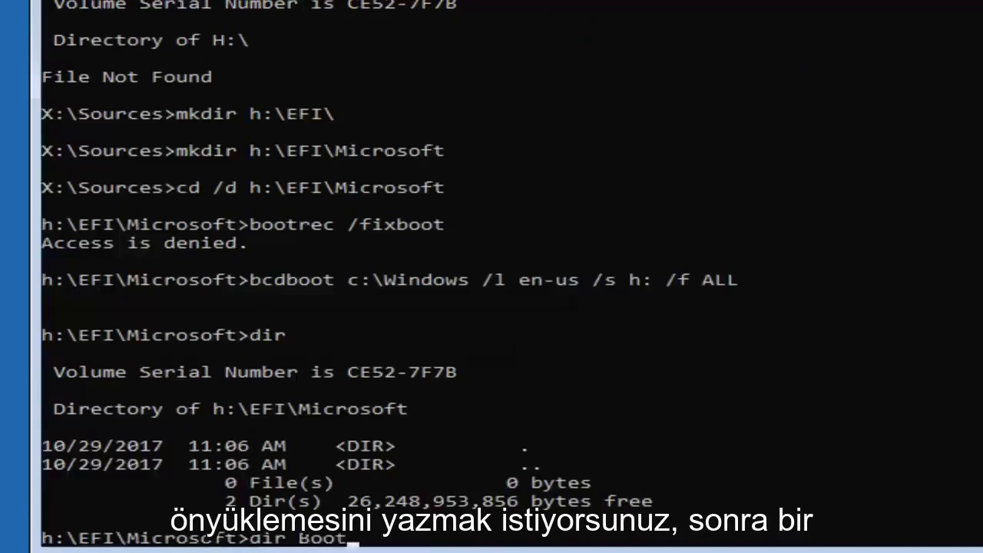
pyautogui.press('Return')
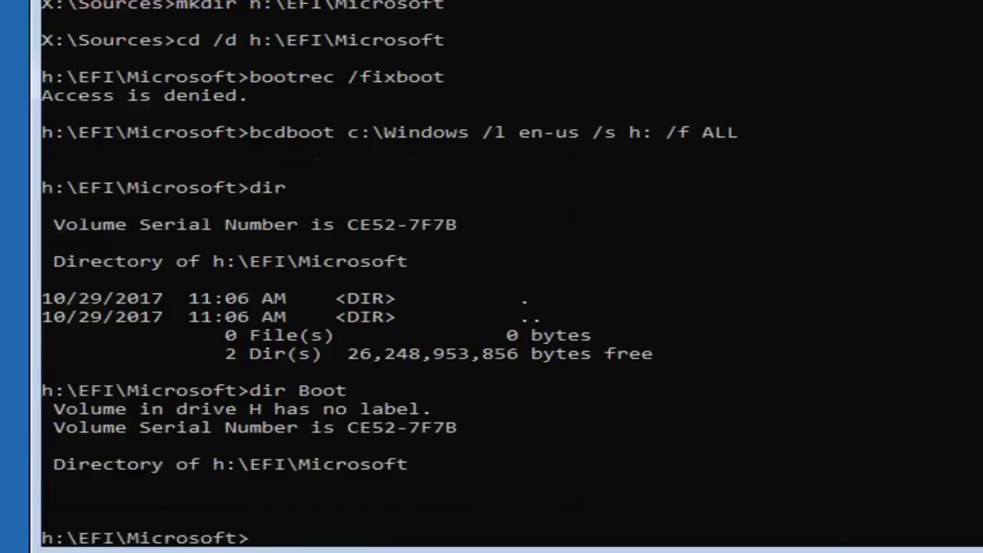
# - Exit the Command Prompt and choose to continue to Windows 10
pyautogui.write('ex')
pyautogui.write('it')
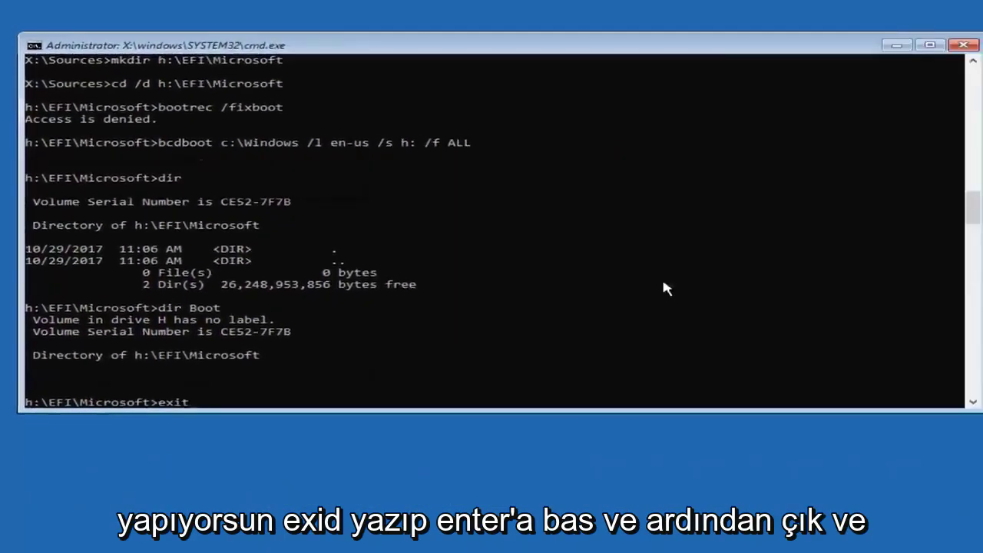
pyautogui.press('Return')
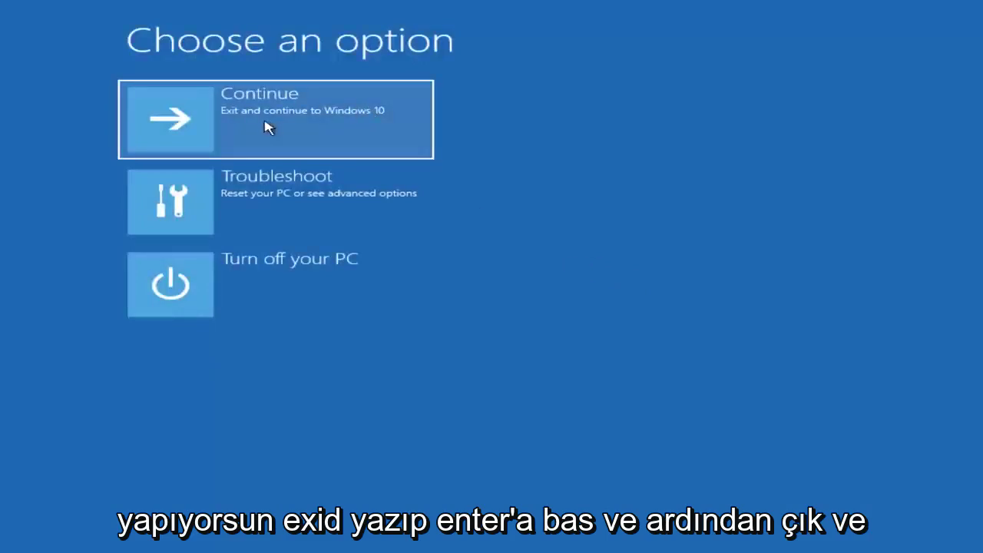
pyautogui.click(226, 108)
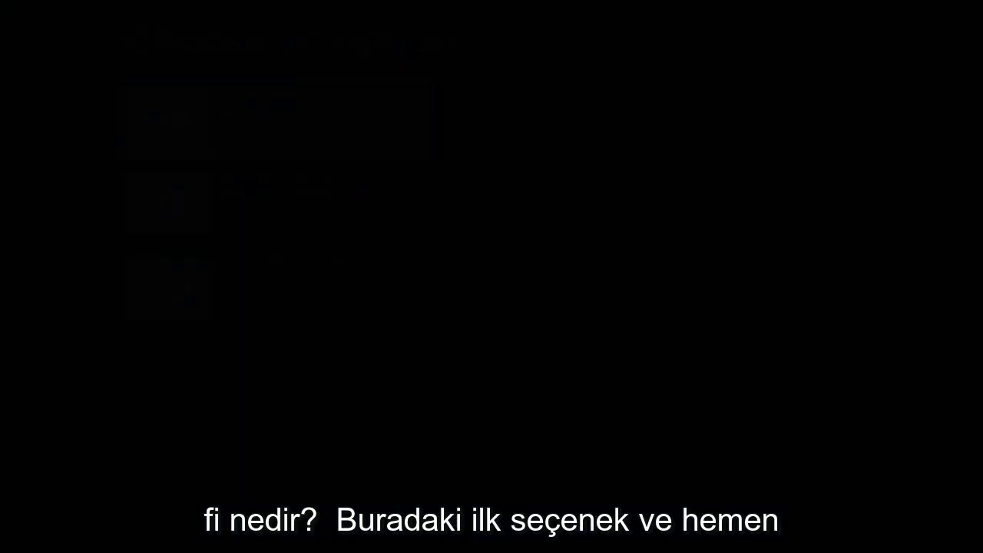